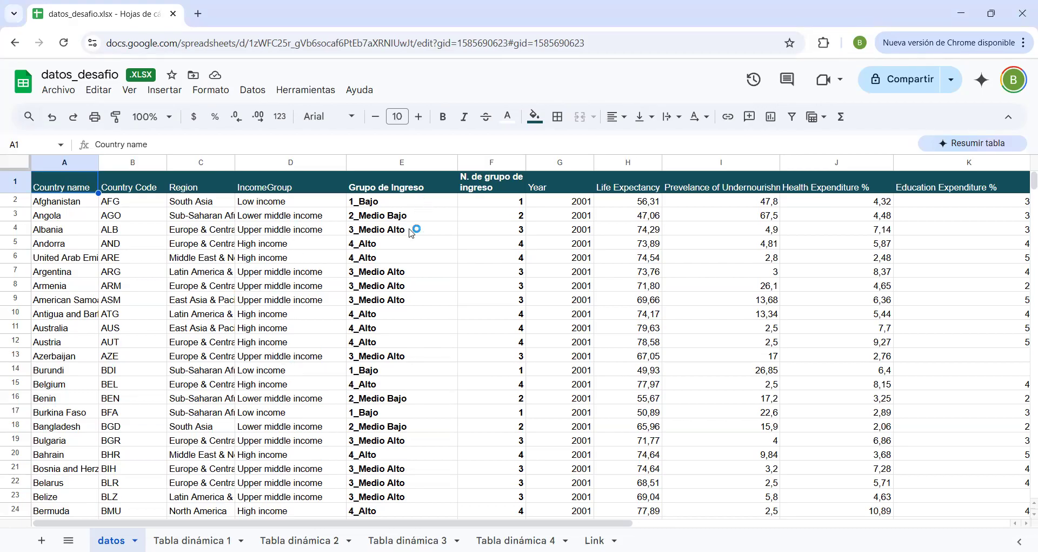
Examine the nested SI formula in cell E2 that assigns the Grupo de Ingreso labels
left_click(397, 205)
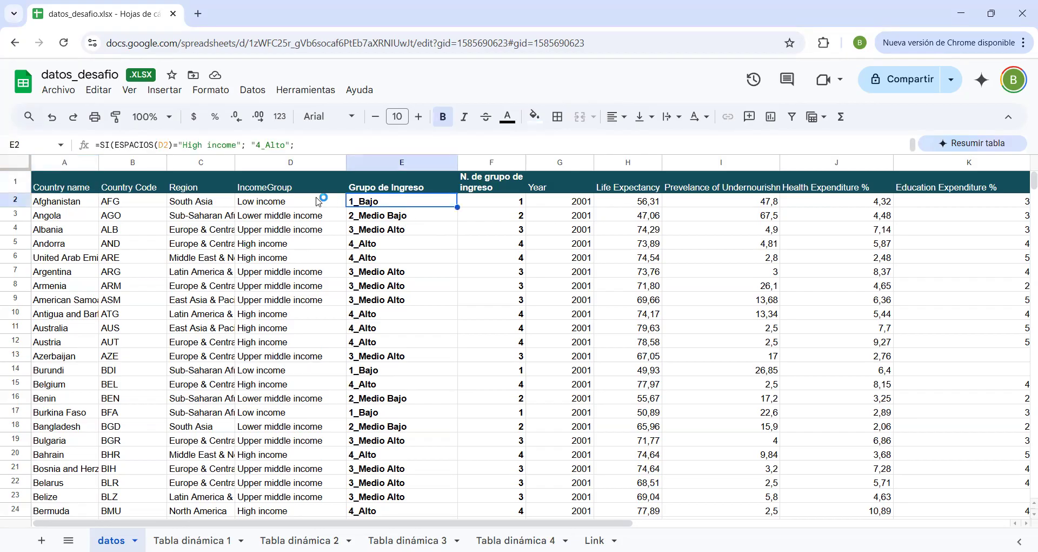
double_click(391, 203)
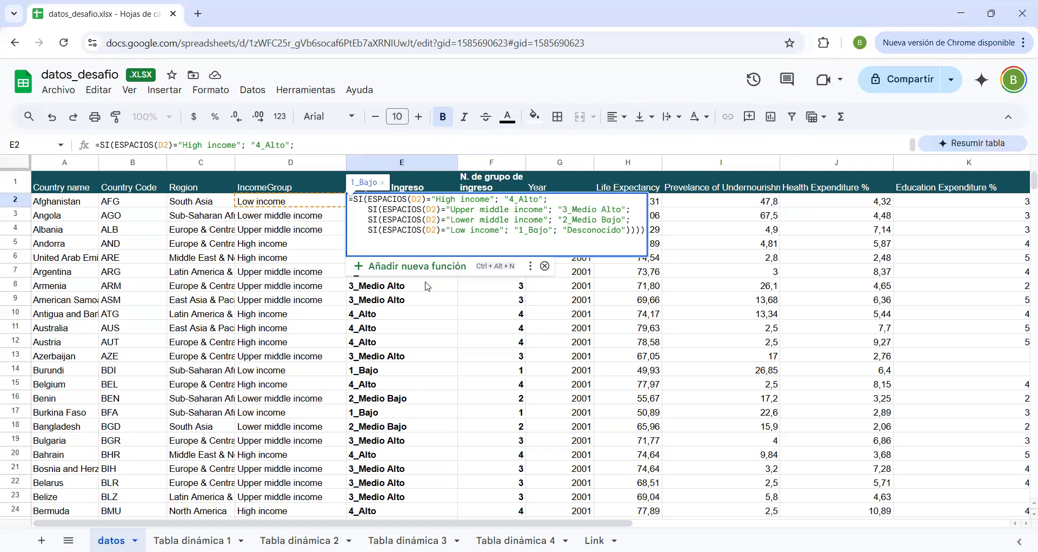
left_click(389, 292)
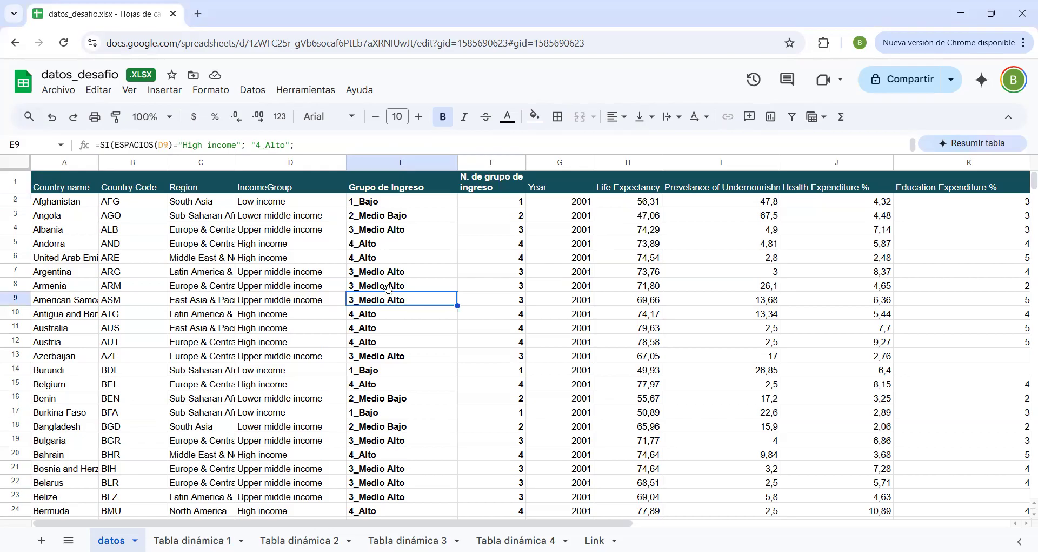
left_click(401, 204)
Compare the Grupo de Ingreso labels with their N. de grupo de ingreso numbers, and locate the Health Expenditure % column
left_click(495, 207)
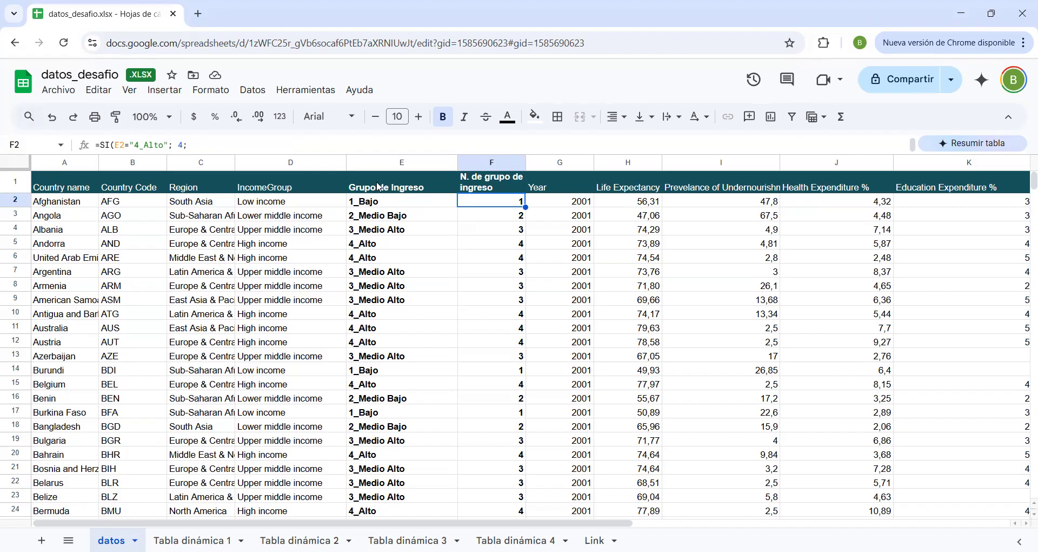
left_click(403, 188)
right_click(379, 198)
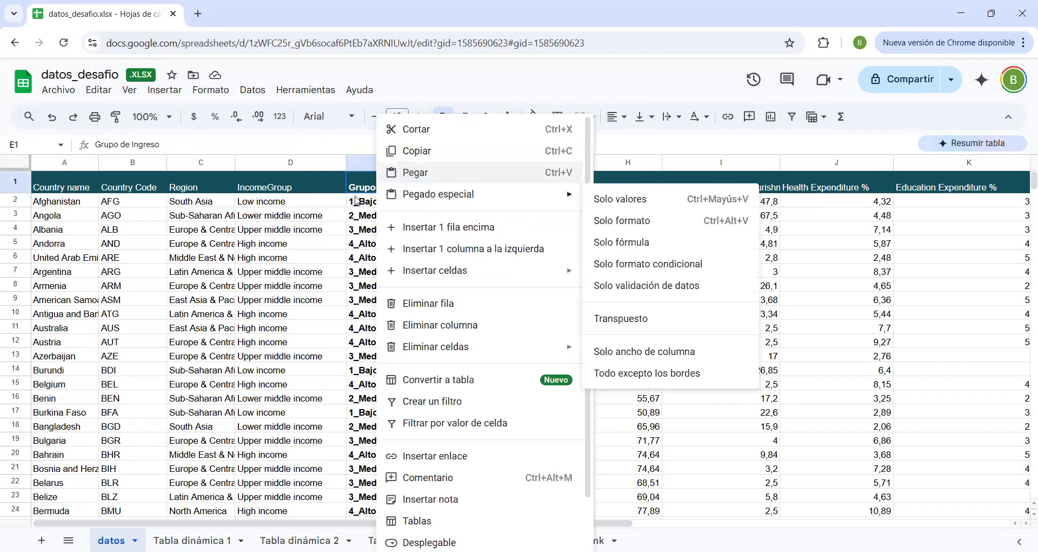
key("Escape")
left_click(480, 187)
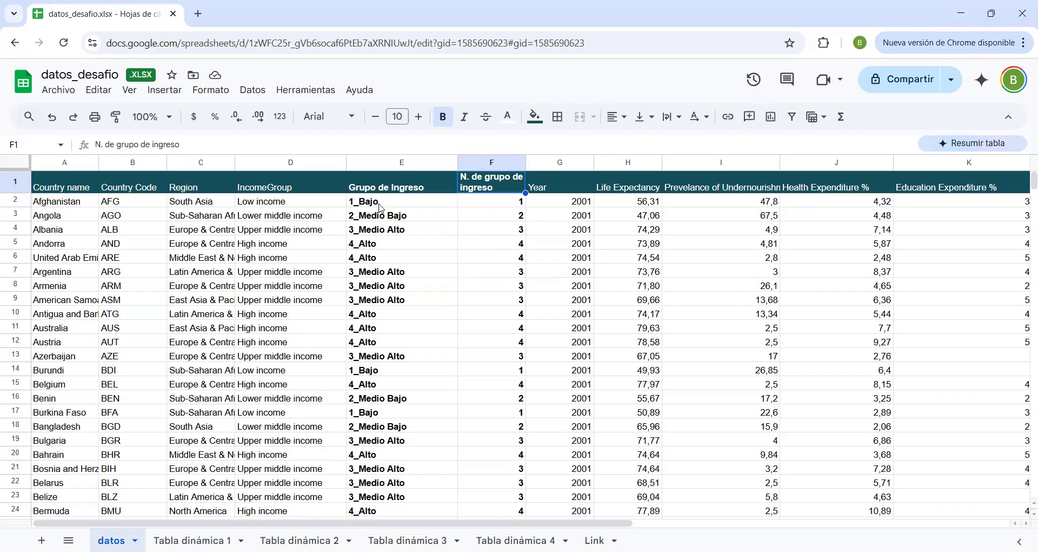
left_click(480, 207)
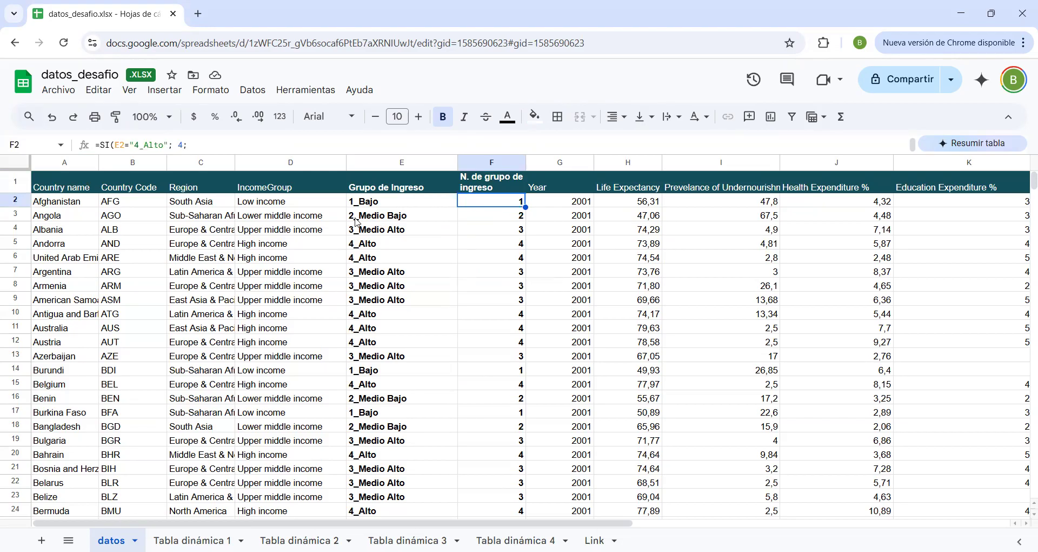
left_click(490, 219)
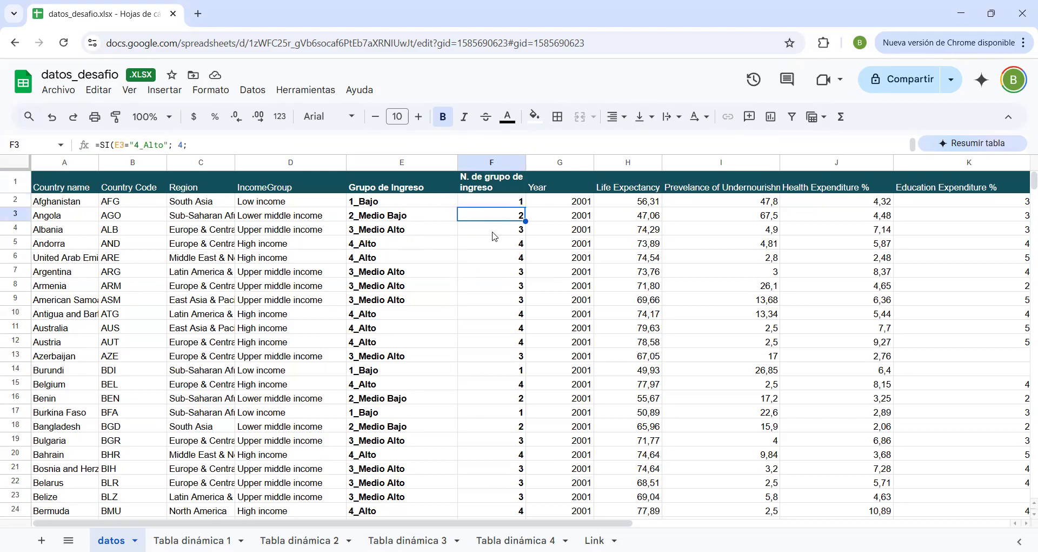
left_click(411, 248)
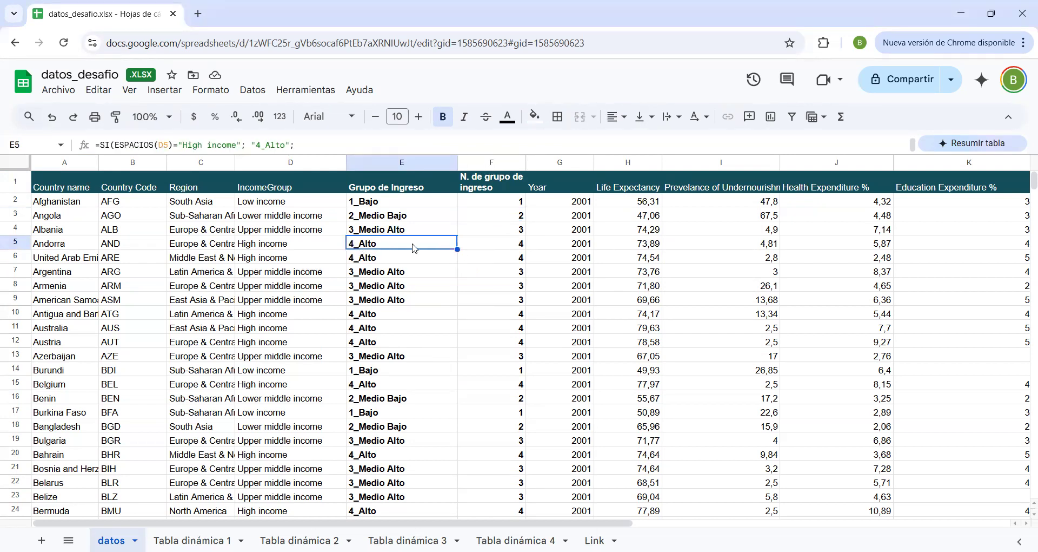
left_click(501, 248)
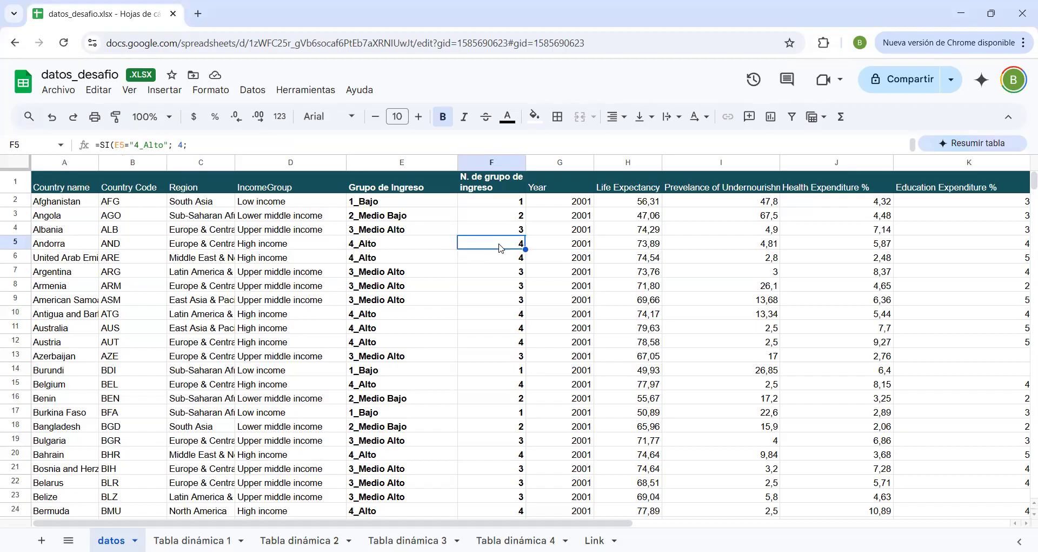
left_click(376, 190)
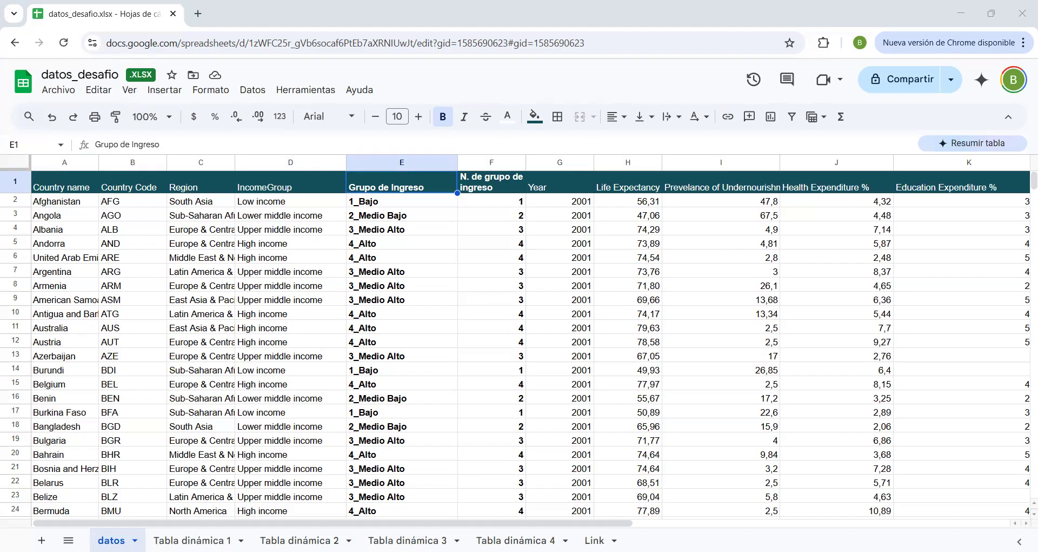
left_click(825, 163)
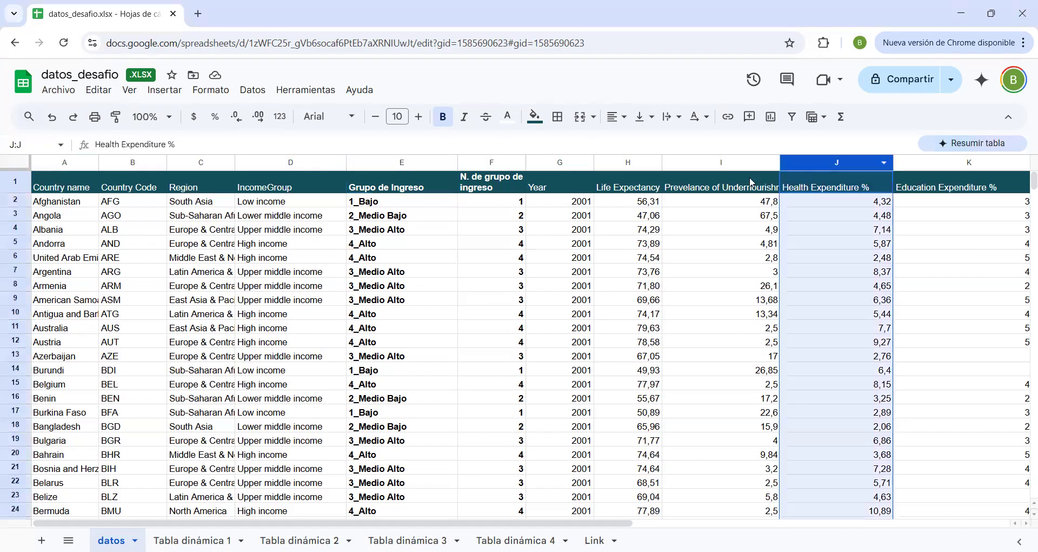
Open the pivot table editor on the Tabla dinámica 1 sheet and examine its row, column and value fields
left_click(192, 541)
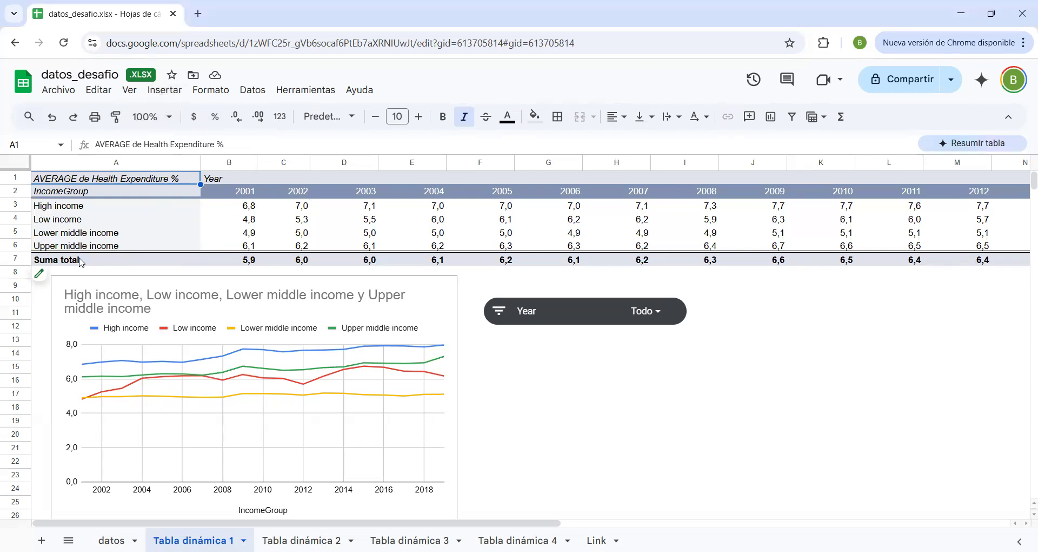
left_click(56, 276)
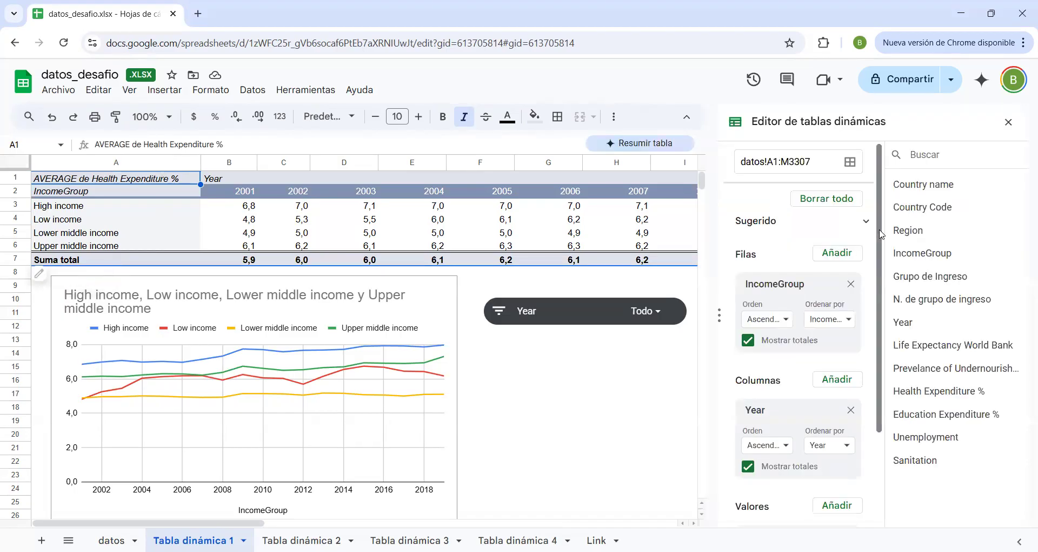
left_click_drag(879, 261, 878, 270)
scroll(862, 323, "down", 3)
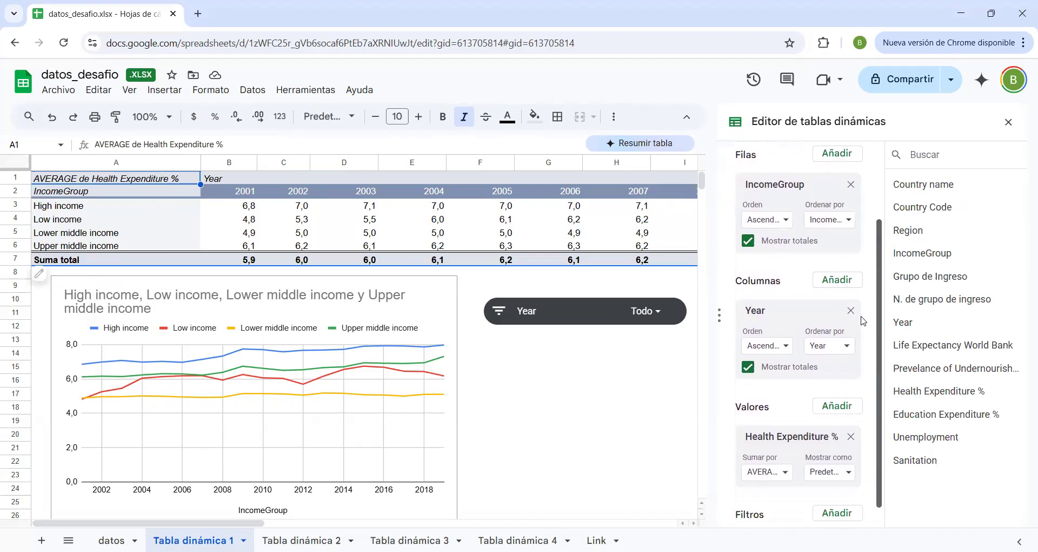
scroll(864, 319, "up", 1)
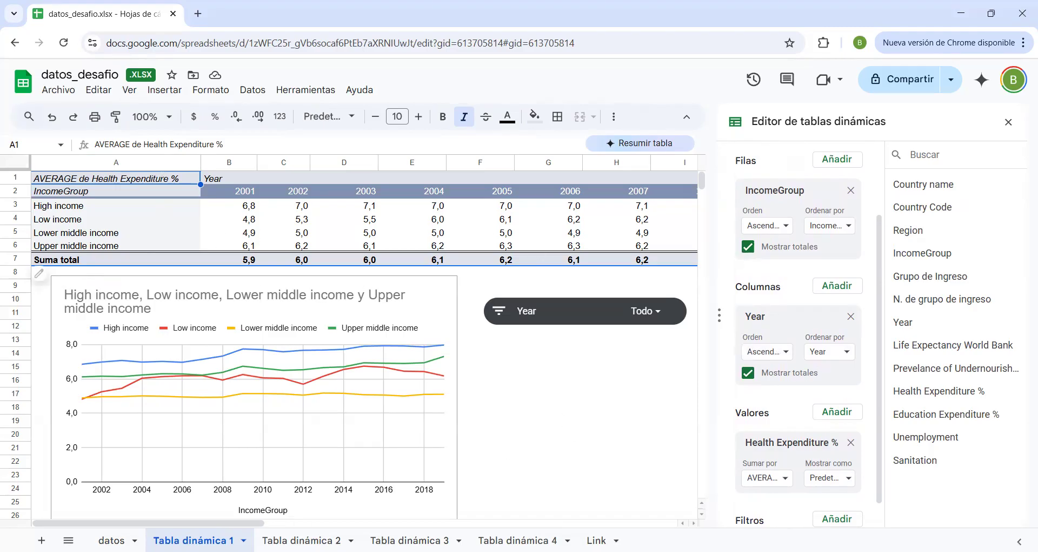
left_click_drag(269, 527, 215, 492)
Examine the value list of the Year filter control and the data command for adding such a control
left_click(649, 312)
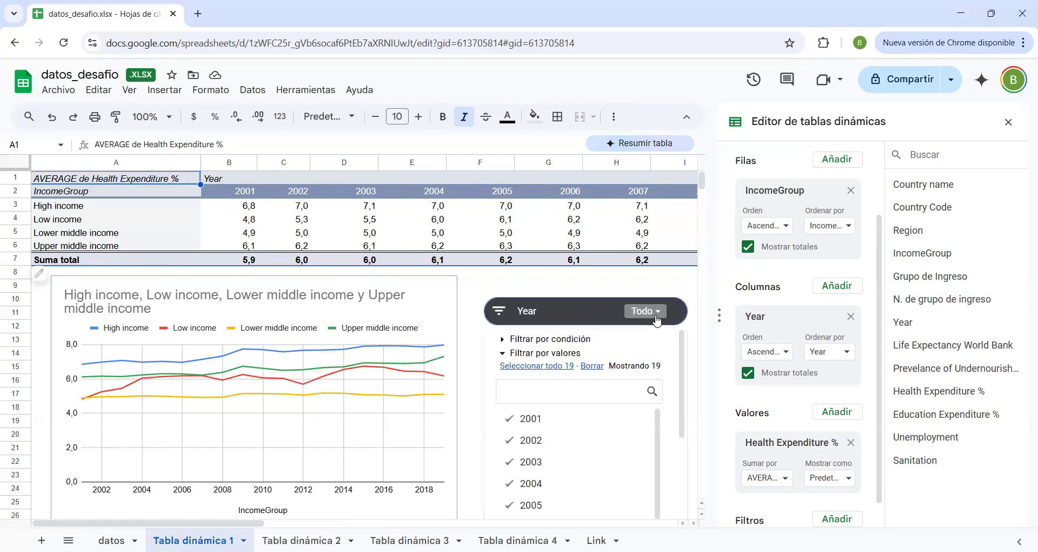
left_click_drag(657, 427, 650, 390)
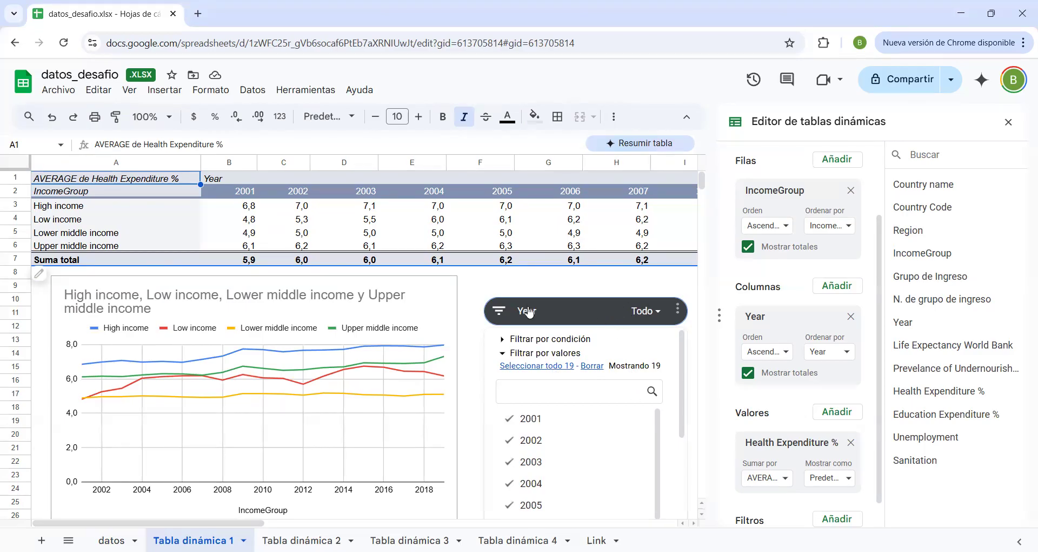
left_click(245, 89)
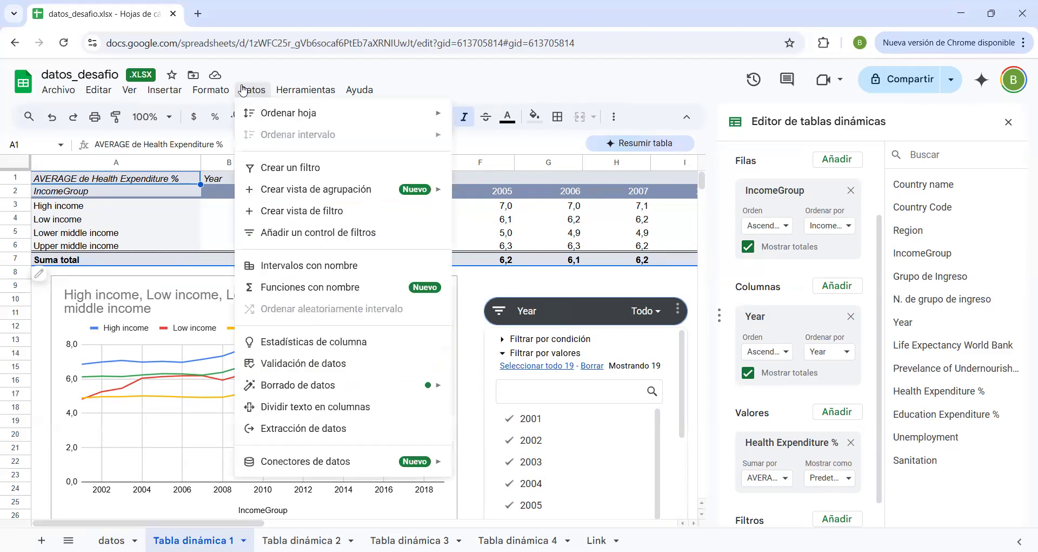
left_click(580, 314)
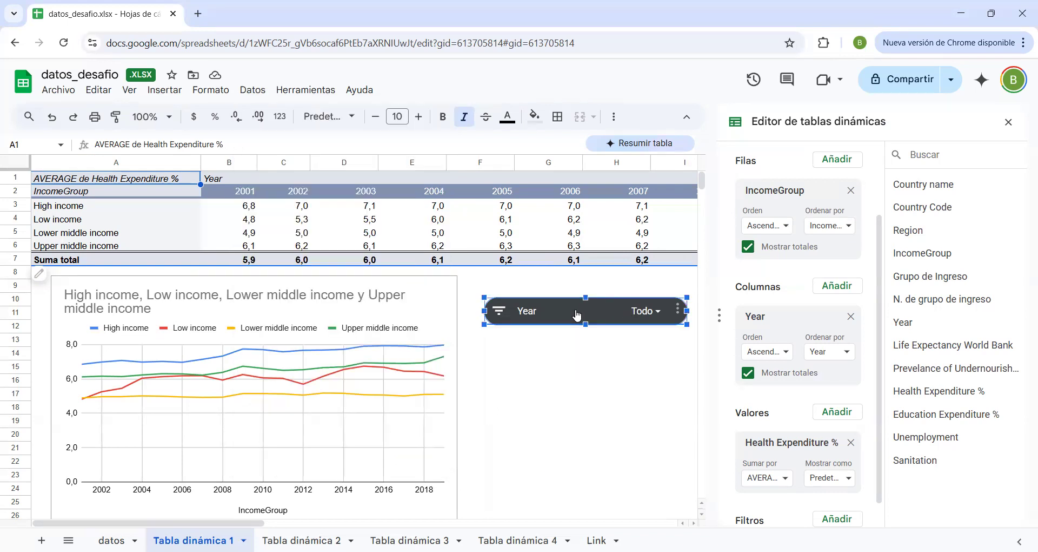
Filter the pivot table and chart to only the years 2001 and 2002 with the Year filter control
left_click(640, 312)
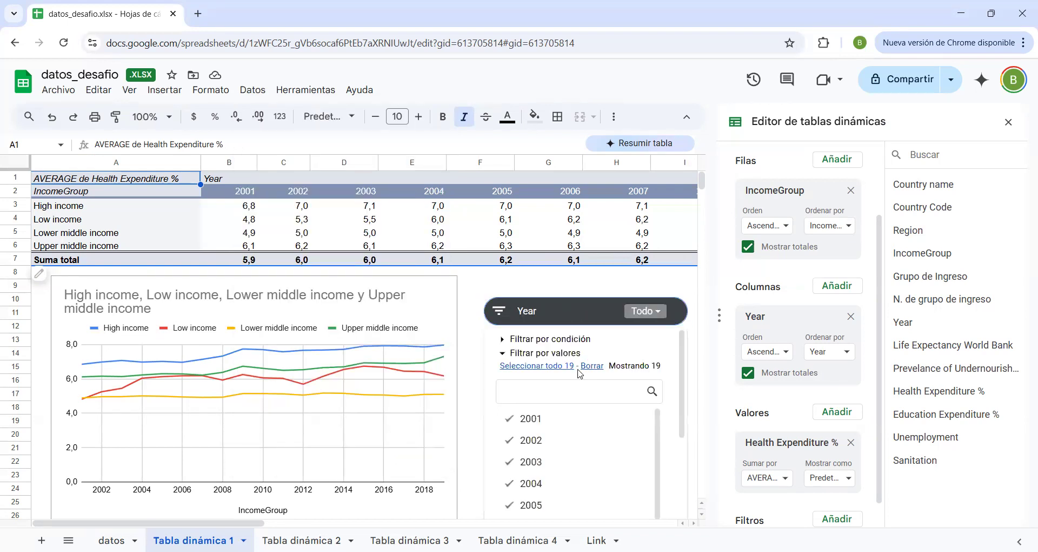
left_click(535, 423)
left_click(530, 442)
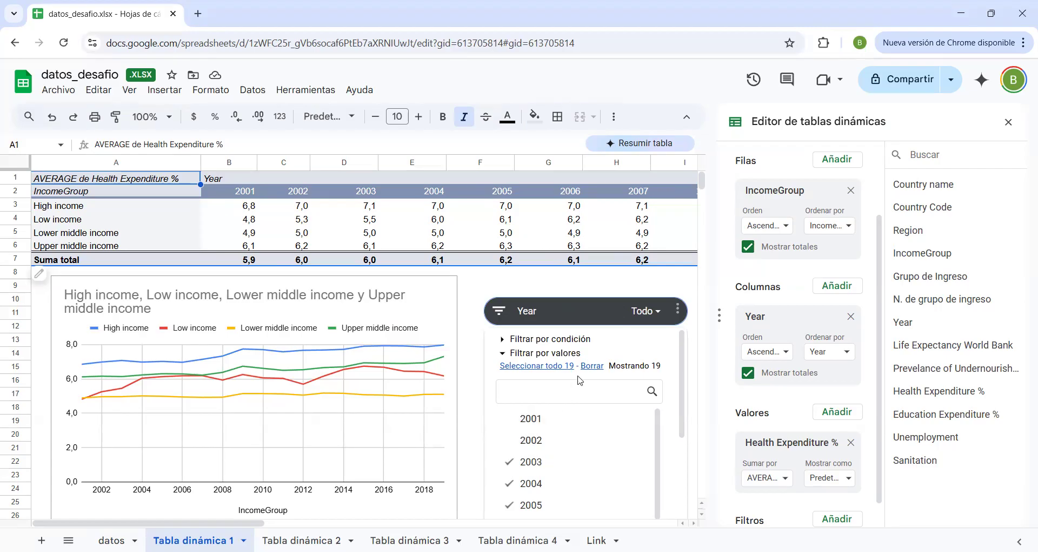
left_click(592, 366)
left_click(531, 419)
left_click(531, 439)
scroll(579, 404, "down", 3)
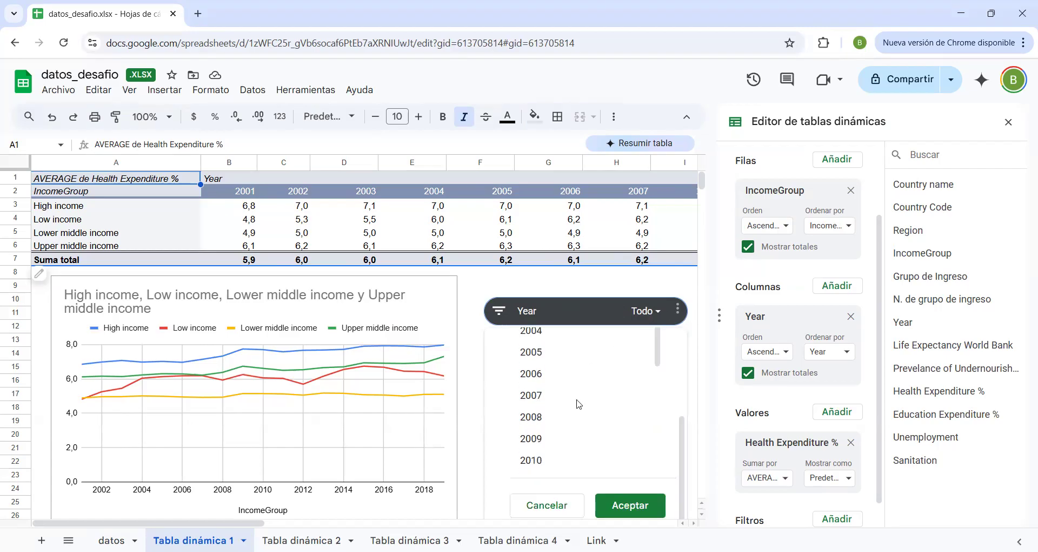
left_click(631, 506)
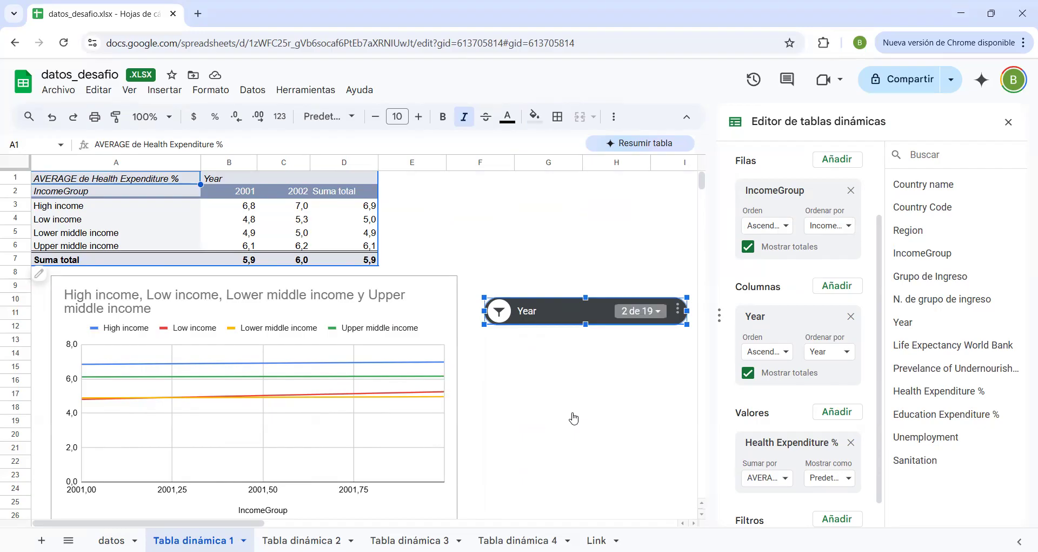
Reselect all years in the Year filter control and apply the selection to the pivot table and chart
left_click(551, 369)
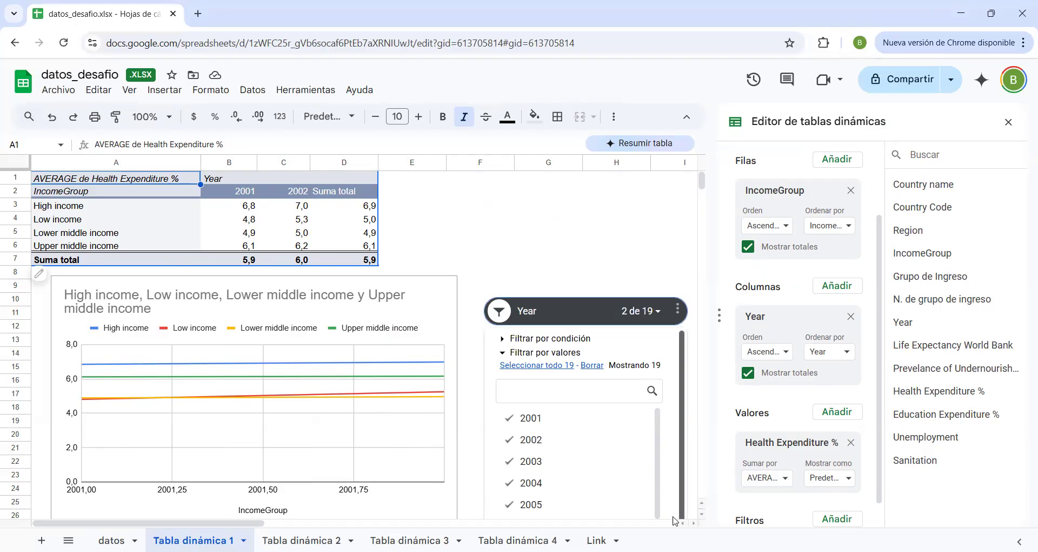
scroll(659, 482, "down", 3)
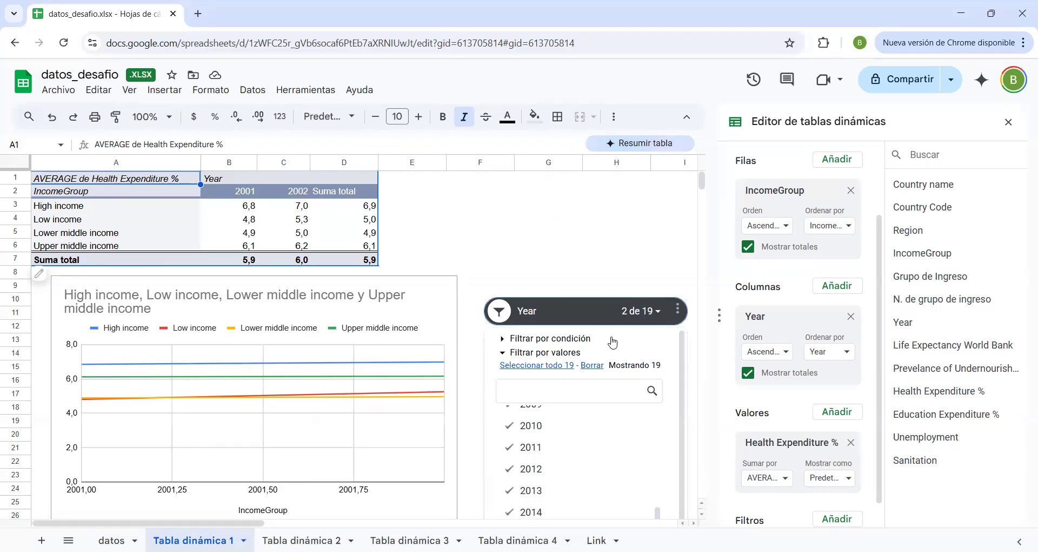
left_click(579, 246)
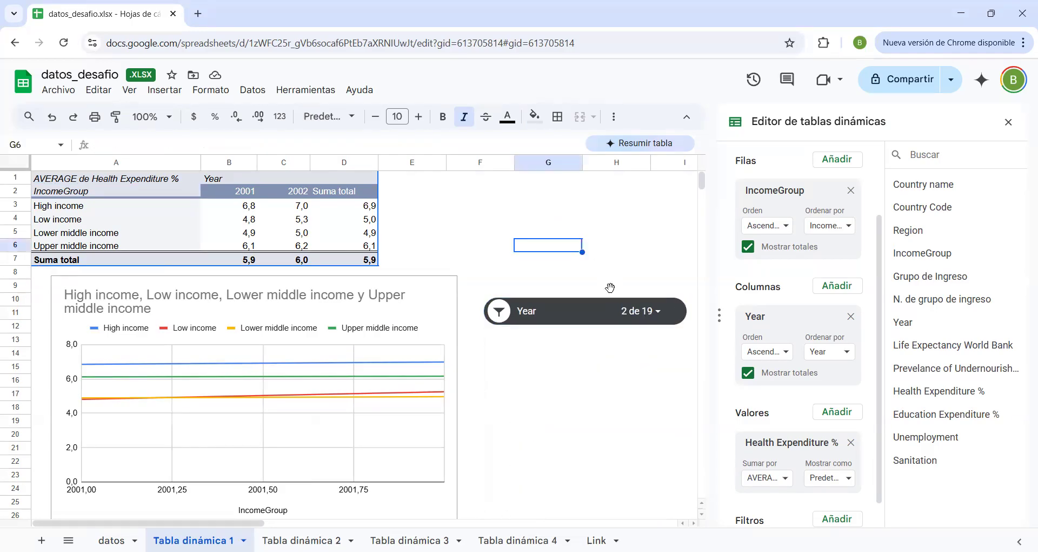
left_click(642, 311)
left_click(540, 367)
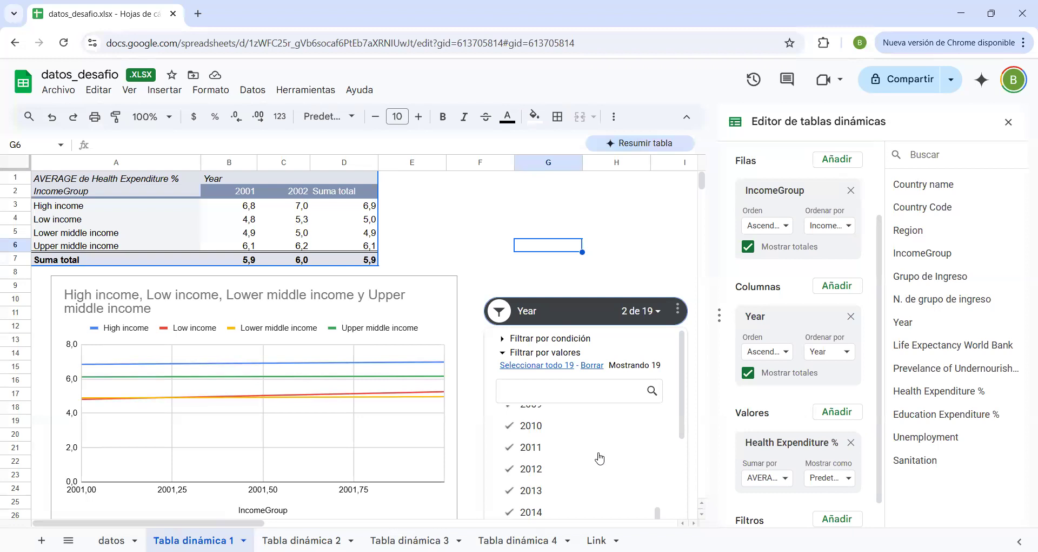
scroll(680, 385, "down", 3)
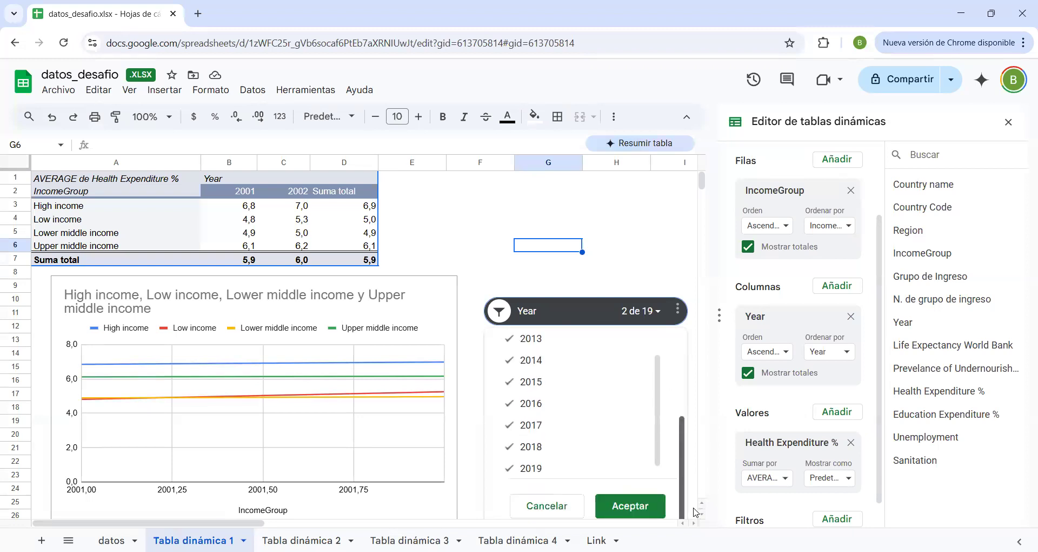
left_click(649, 505)
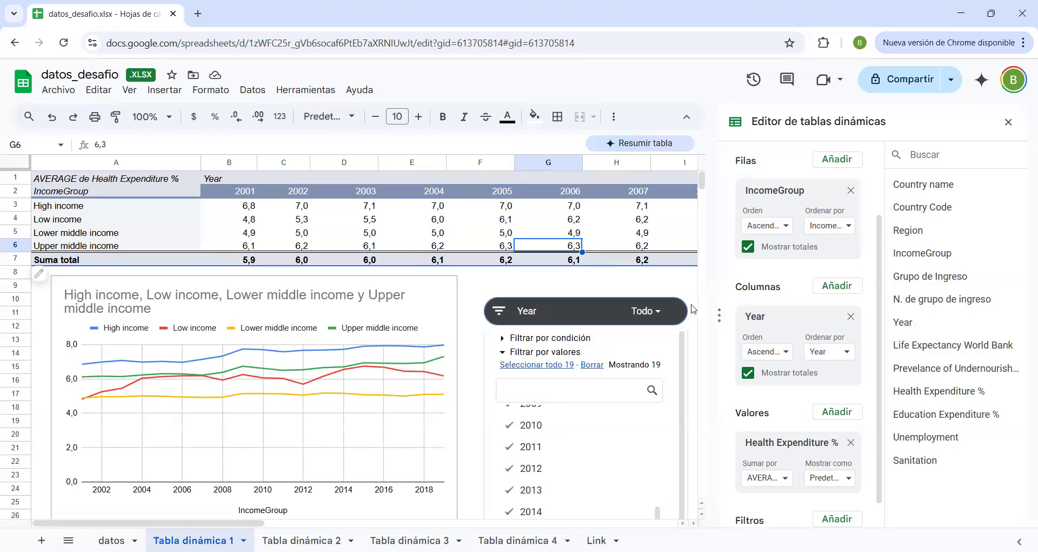
left_click(525, 318)
left_click(940, 155)
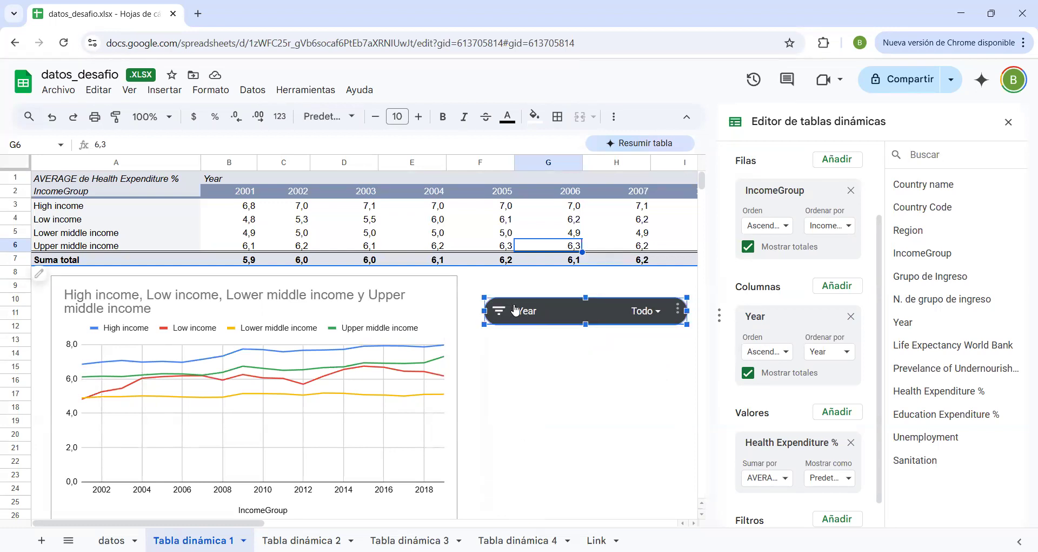
Examine the Grupo de Ingreso pivot table and its line and column charts on the Tabla dinámica 2 sheet
left_click(301, 540)
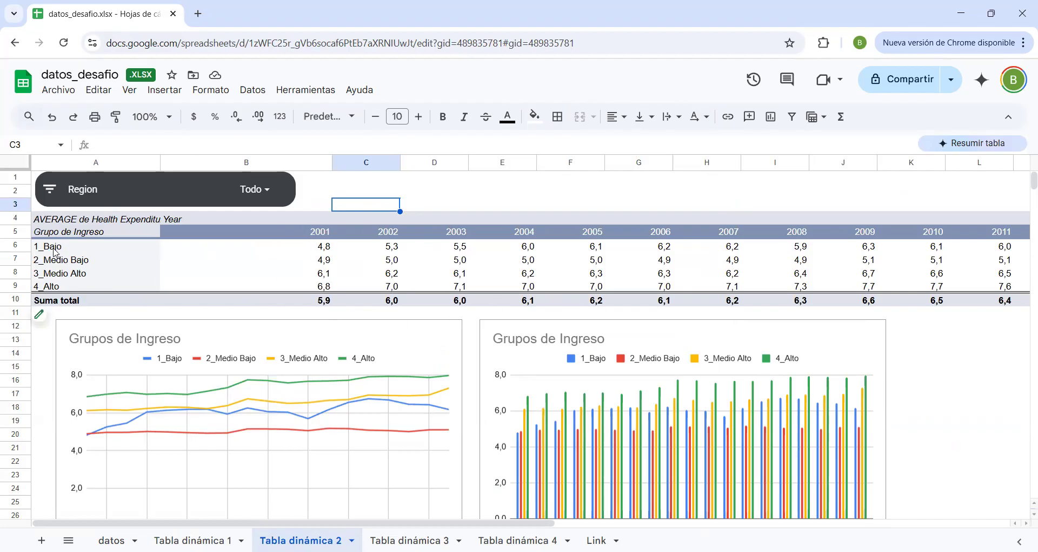
key("Down")
key("Down")
key("Left")
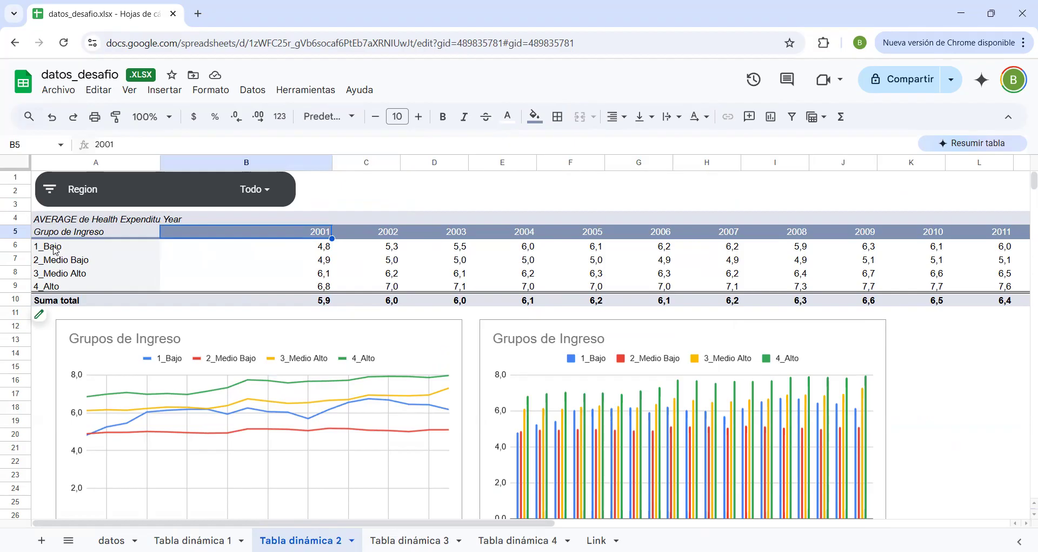
left_click(266, 333)
scroll(267, 333, "down", 1)
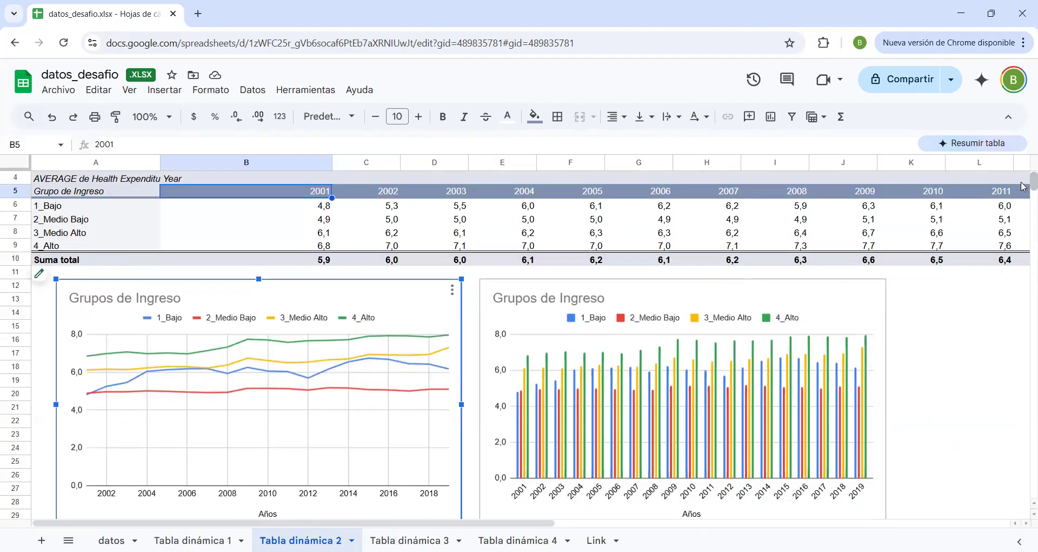
scroll(1023, 188, "down", 5)
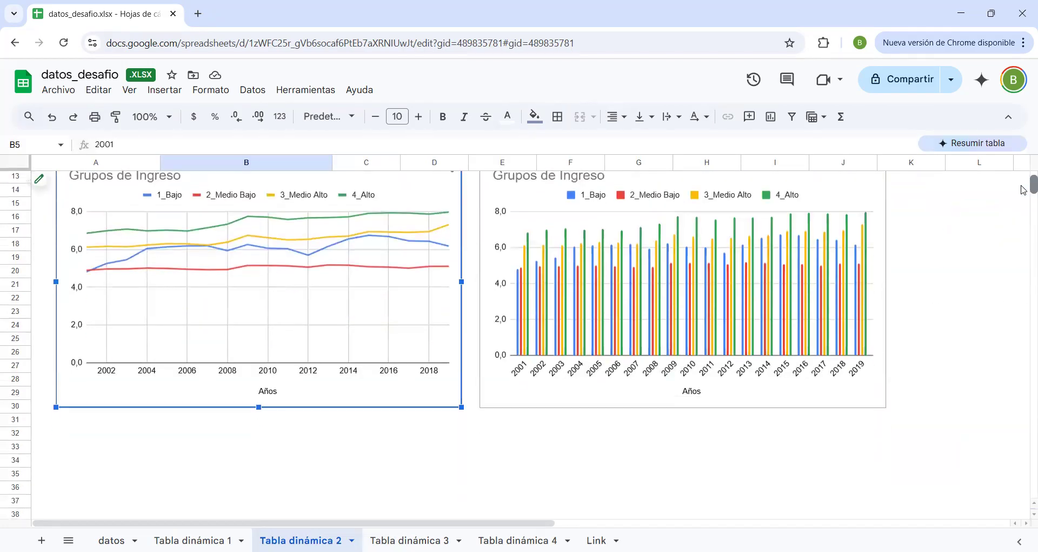
Filter the Tabla dinámica 2 pivot table and charts to only Latin America & Caribbean with the Region filter control
scroll(1023, 191, "up", 5)
scroll(1023, 190, "down", 3)
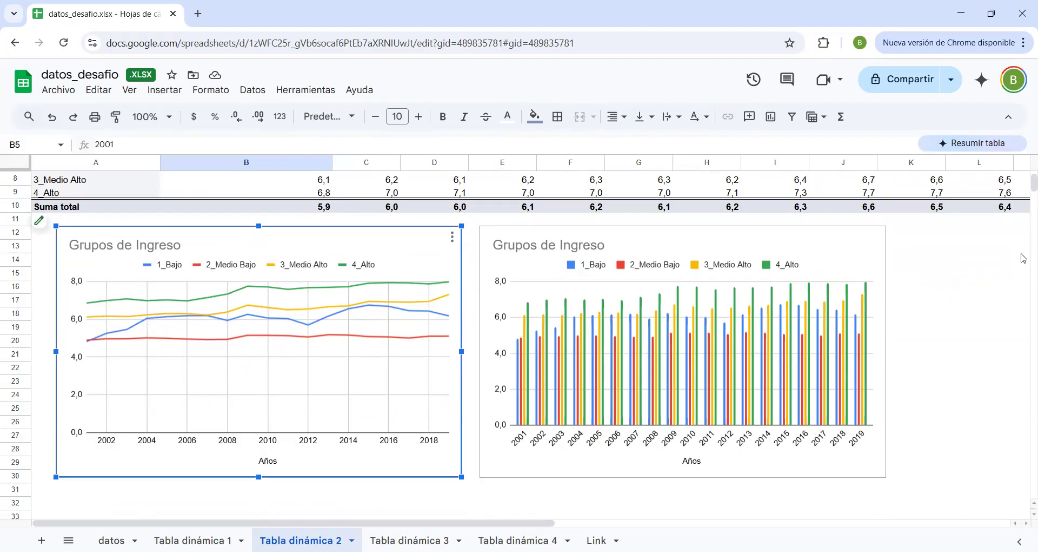
scroll(1024, 184, "up", 3)
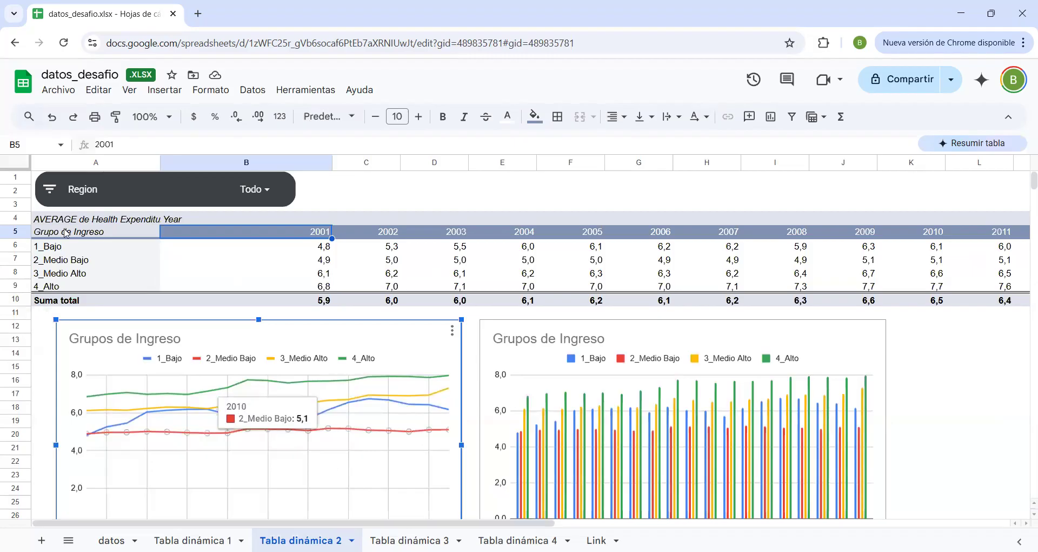
left_click(232, 194)
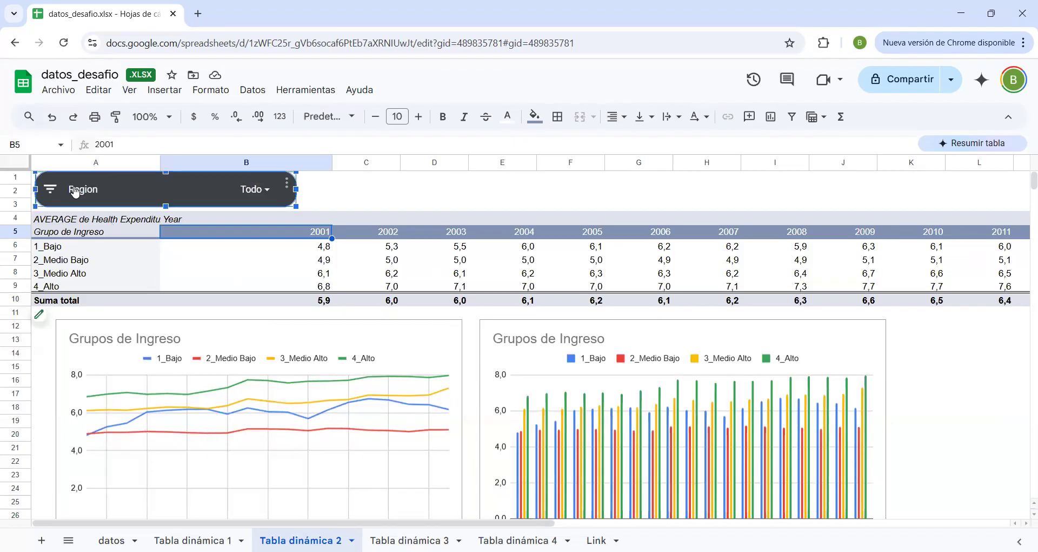
left_click(253, 190)
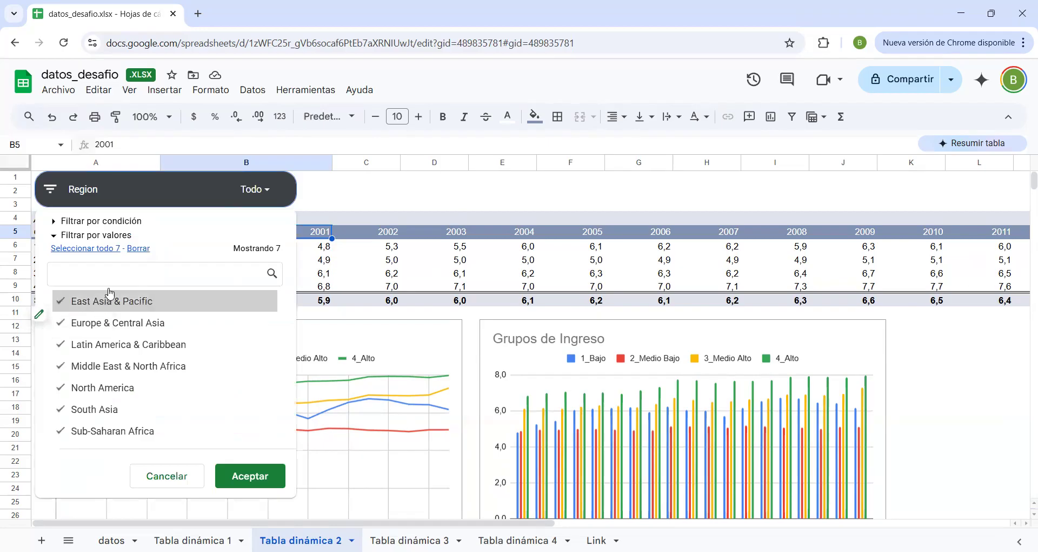
left_click(136, 249)
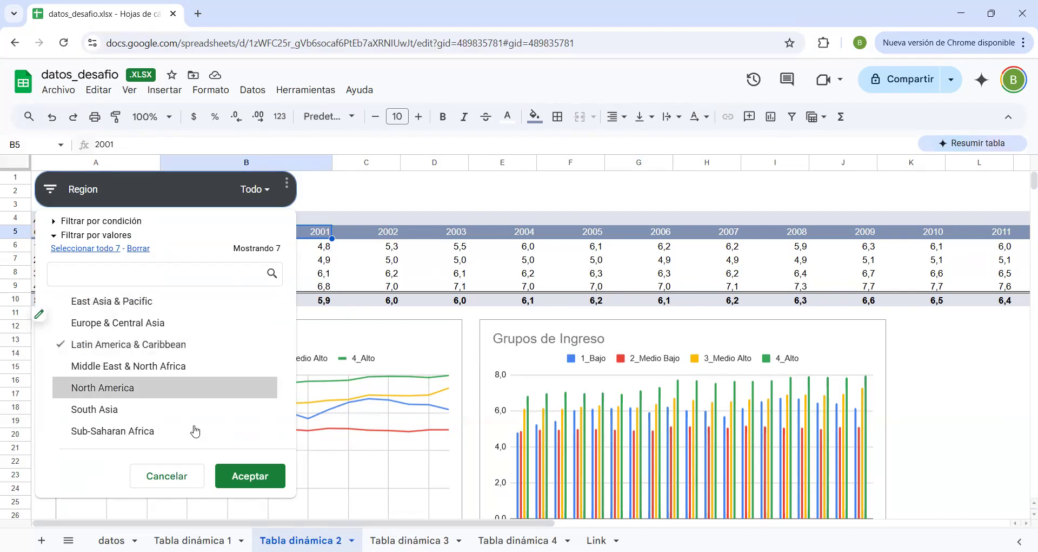
left_click(264, 193)
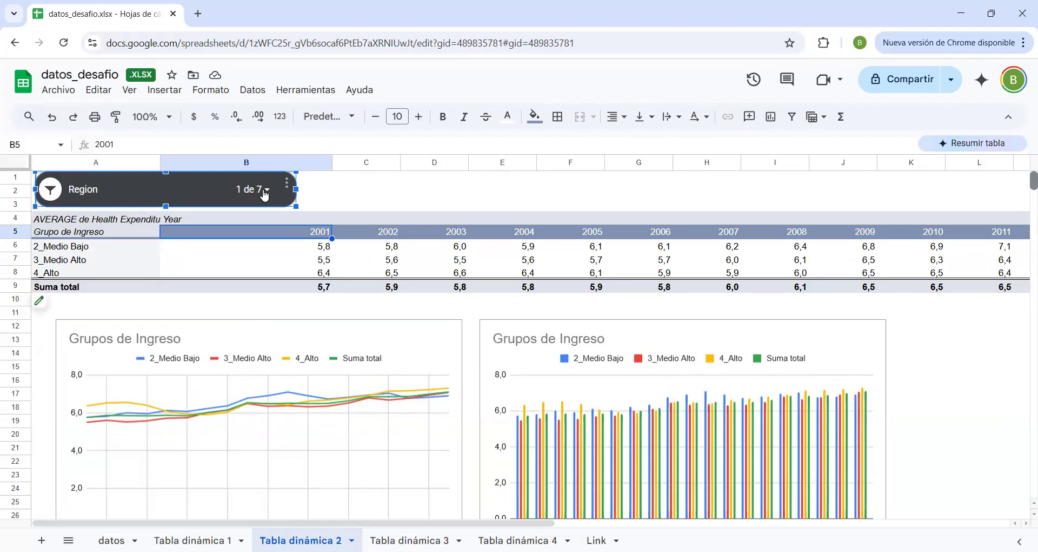
scroll(265, 196, "down", 5)
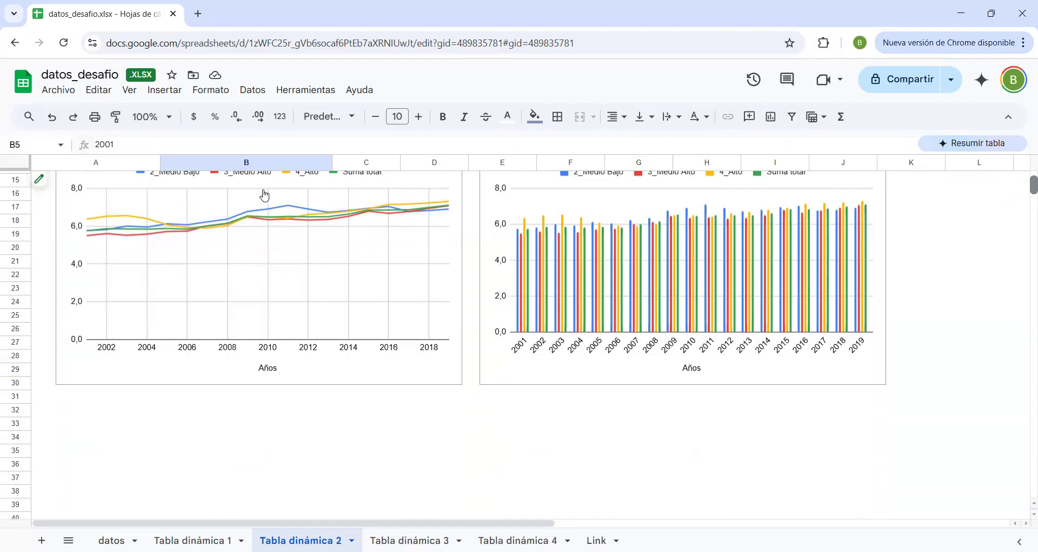
scroll(265, 196, "up", 5)
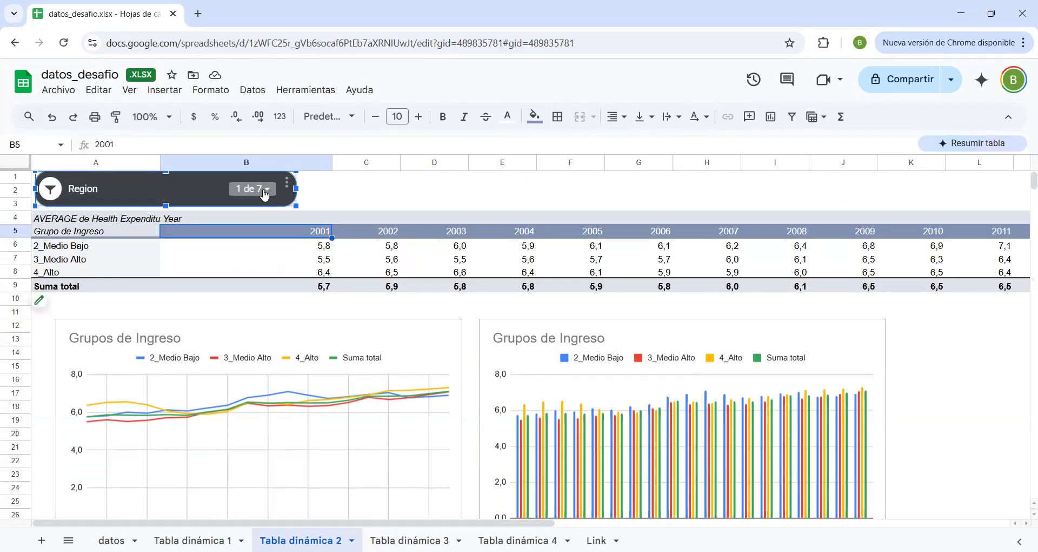
left_click(265, 190)
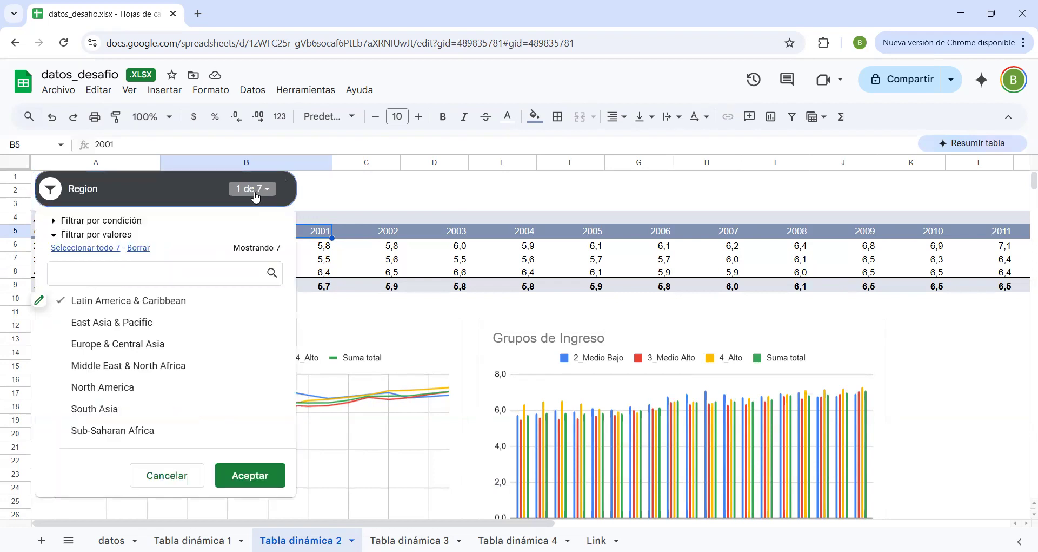
left_click(102, 327)
left_click(101, 306)
left_click(150, 300)
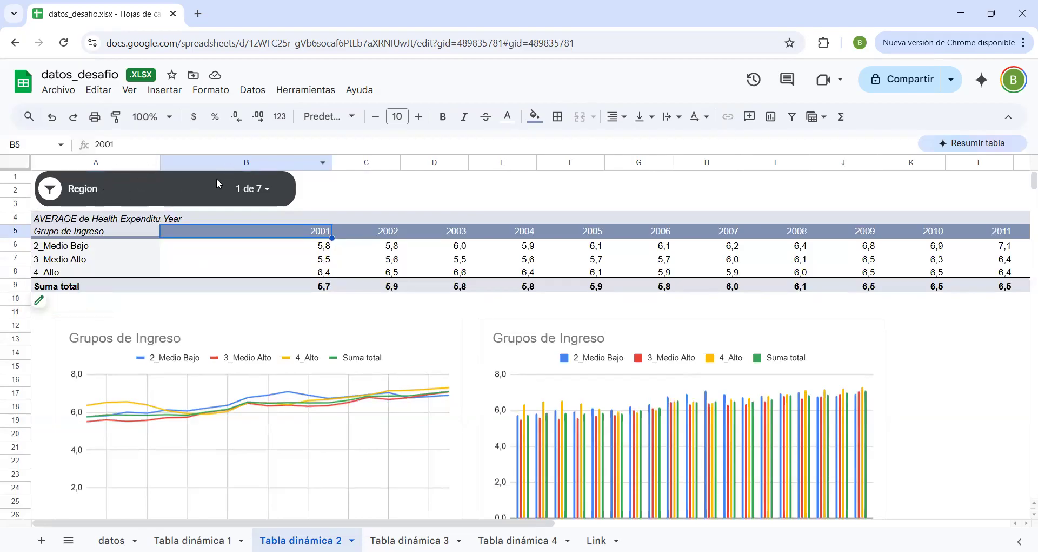
left_click(127, 192)
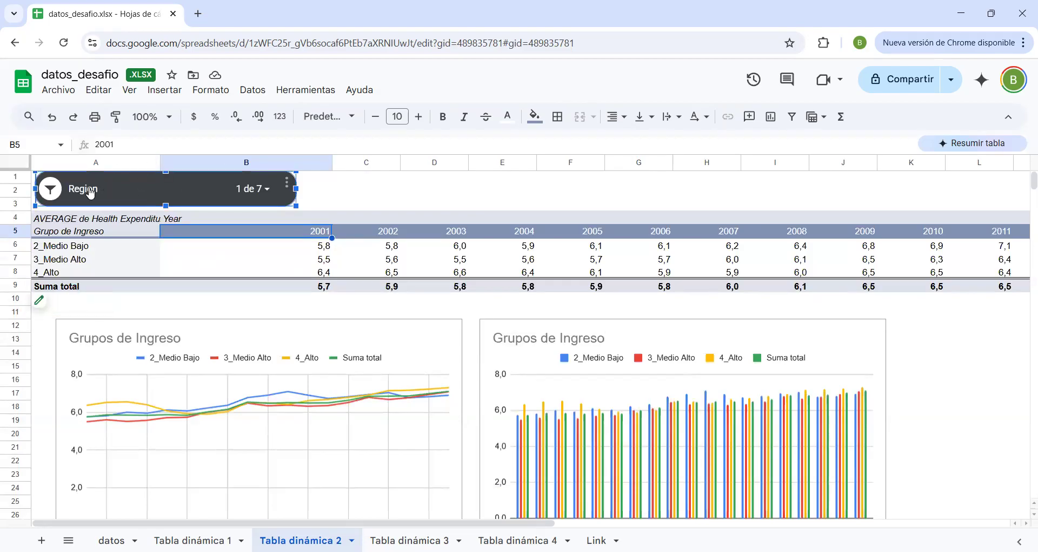
left_click(252, 188)
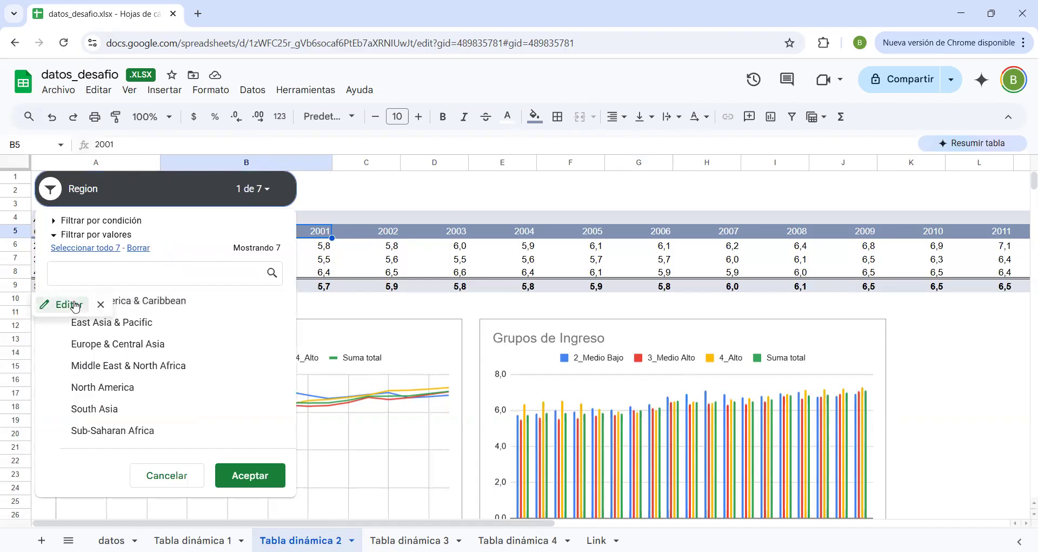
key("Escape")
left_click(153, 303)
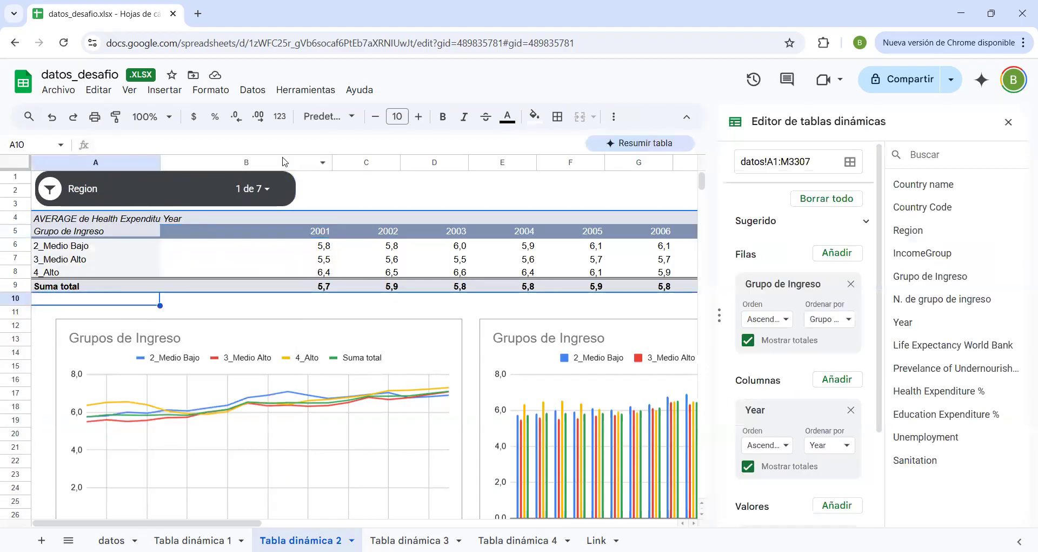
Filter the pivot table to only East Asia & Pacific with the Region control, and reselect all regions
left_click(252, 188)
left_click(181, 301)
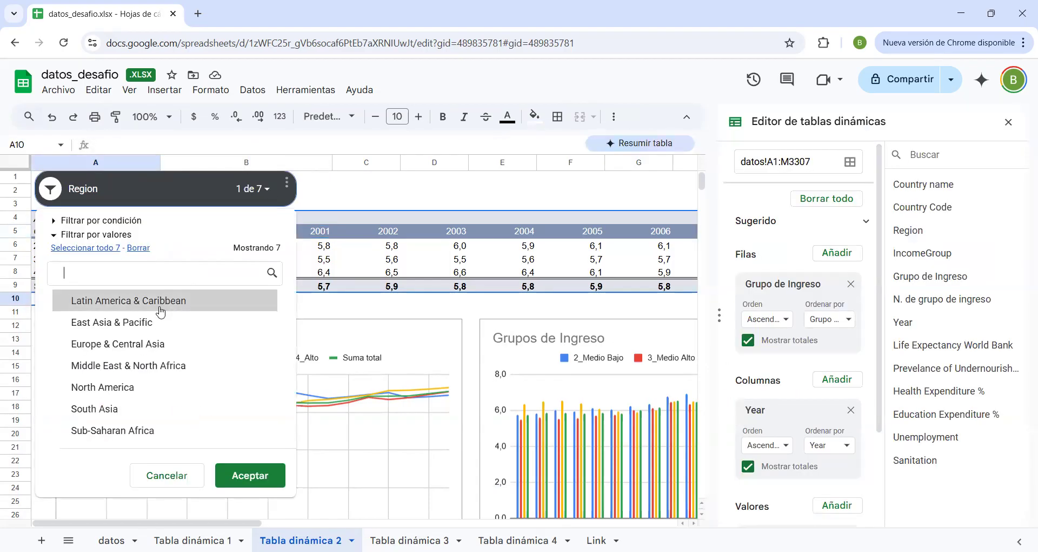
left_click(150, 324)
left_click(246, 475)
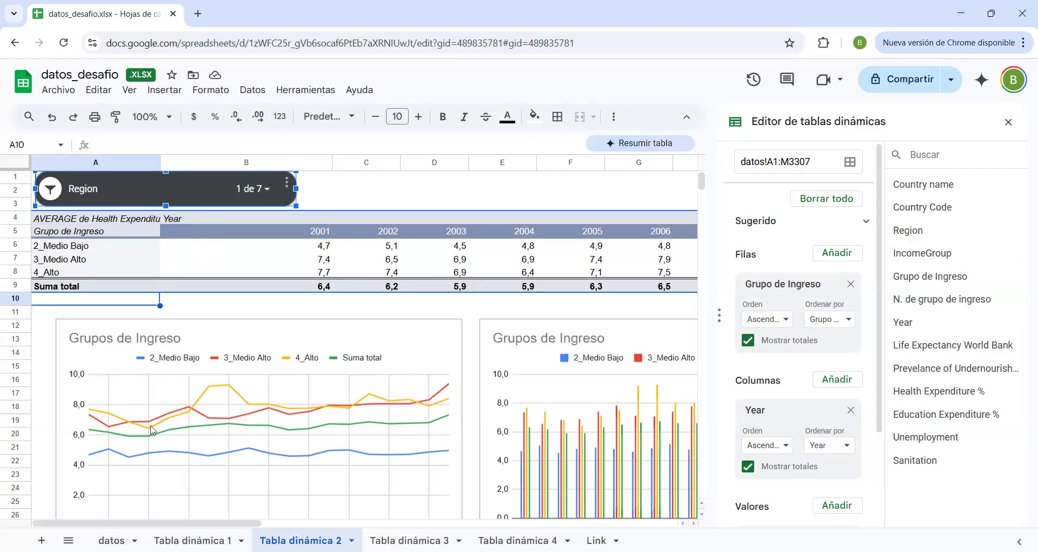
left_click(253, 189)
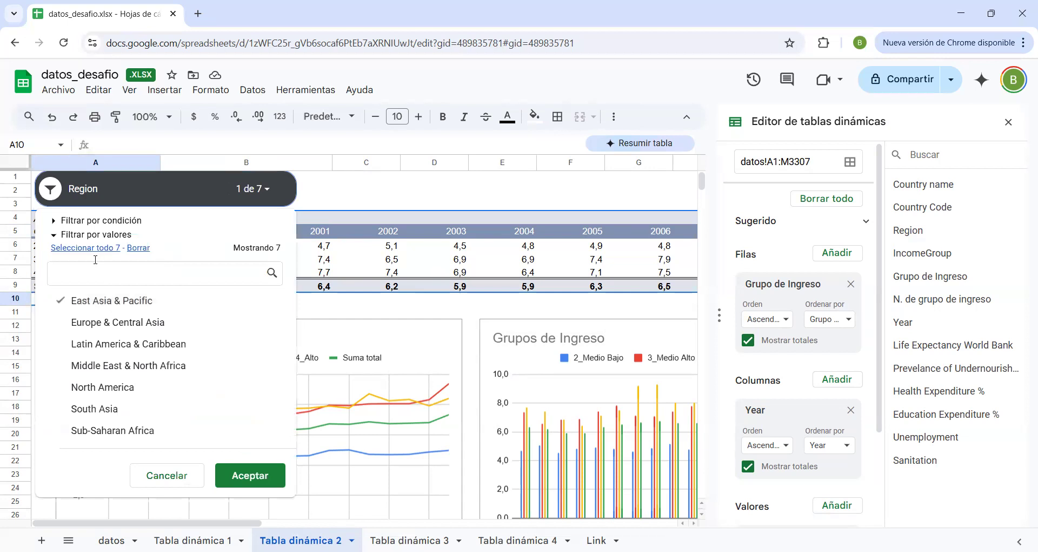
left_click(250, 475)
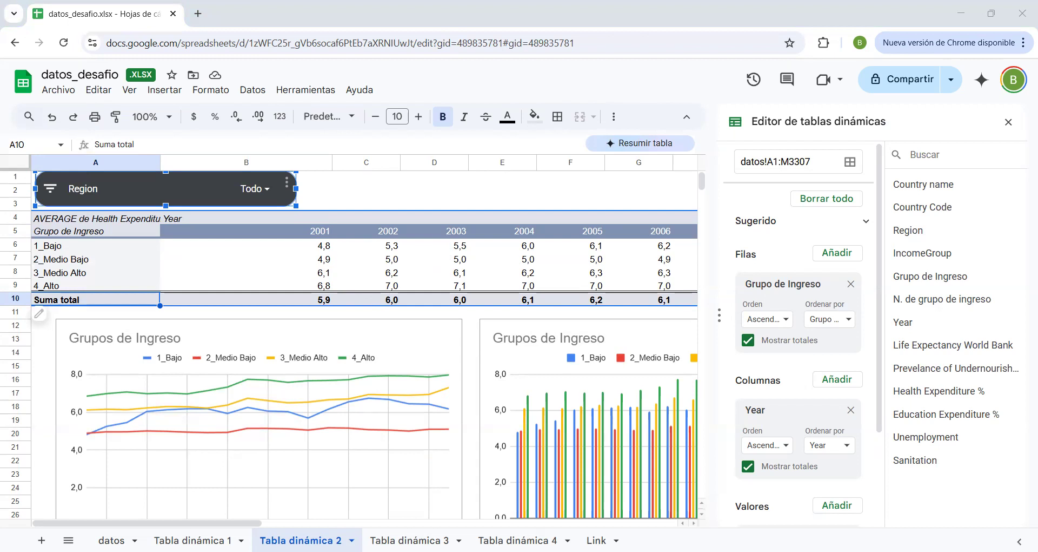
Examine the row, column and value fields of the life expectancy pivot table on the Tabla dinámica 3 sheet in its editor
left_click(410, 540)
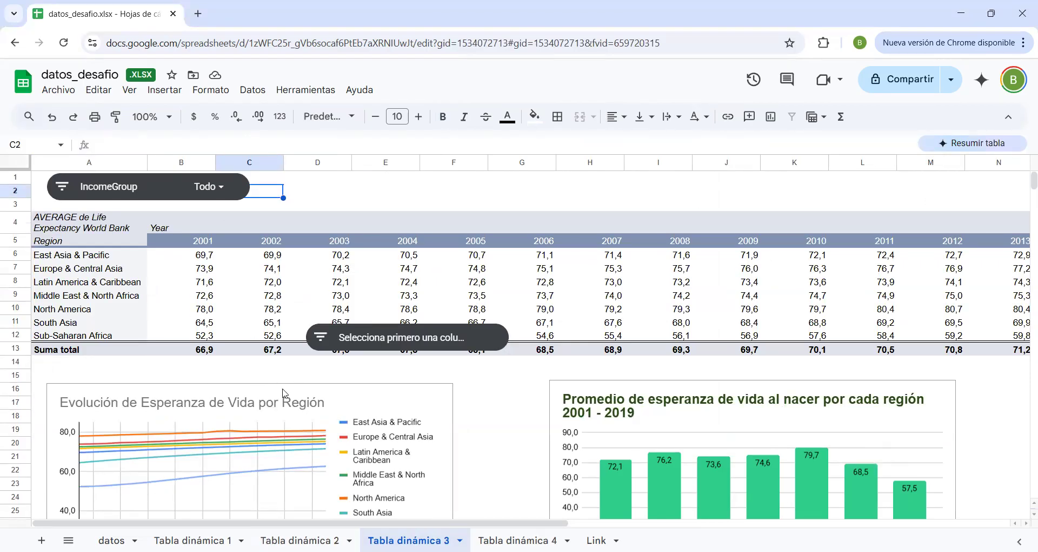
left_click(99, 353)
left_click(41, 369)
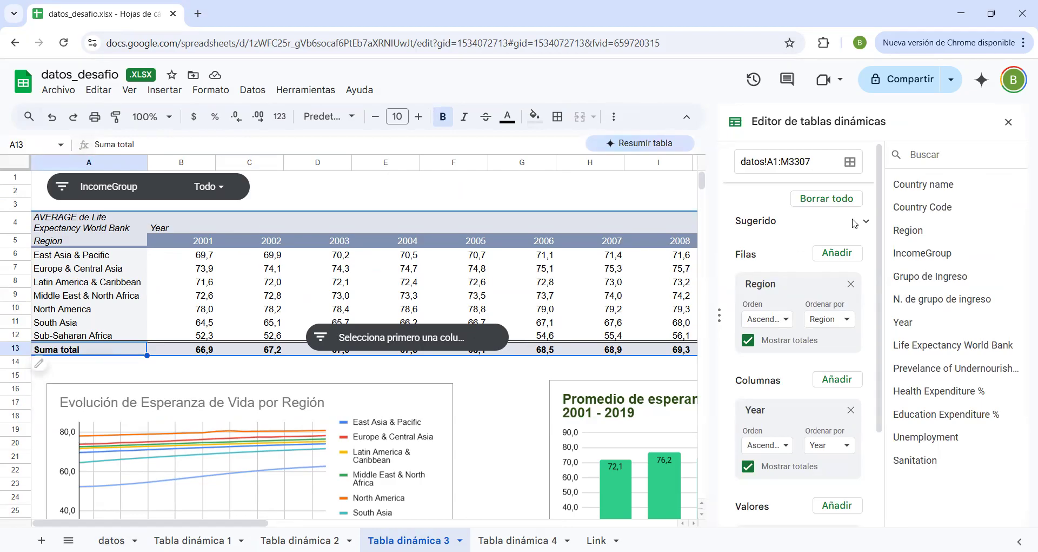
left_click_drag(880, 201, 869, 291)
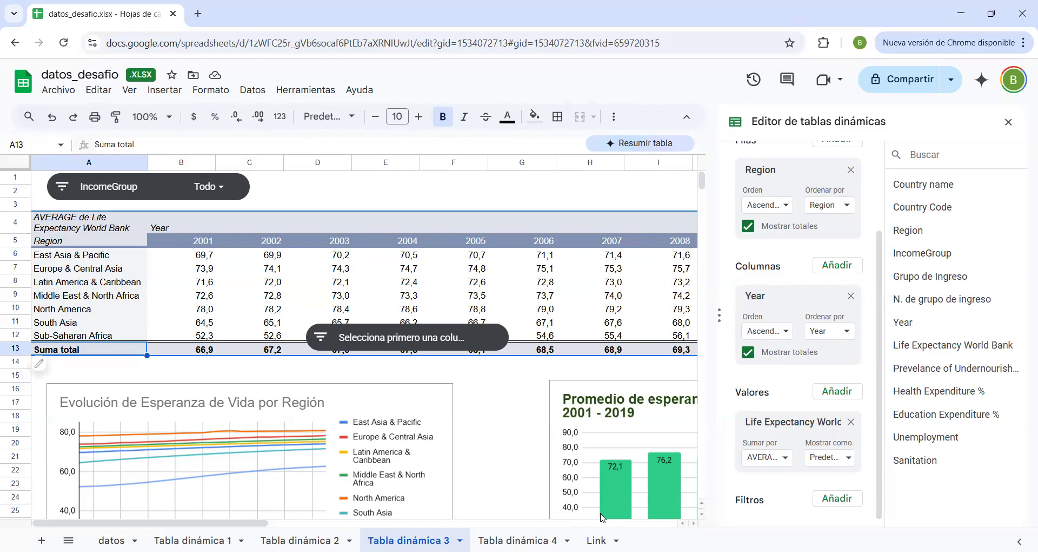
key("alt+Tab")
left_click(199, 296)
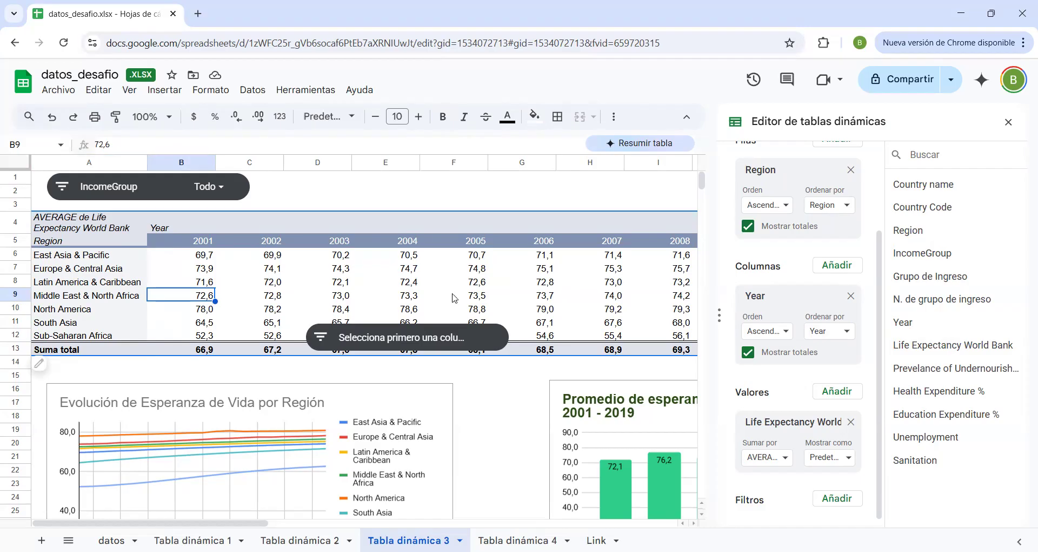
Examine the life expectancy pivot table's Suma total column and the summary functions offered for the Life Expectancy World Bank value
left_click_drag(250, 523, 562, 489)
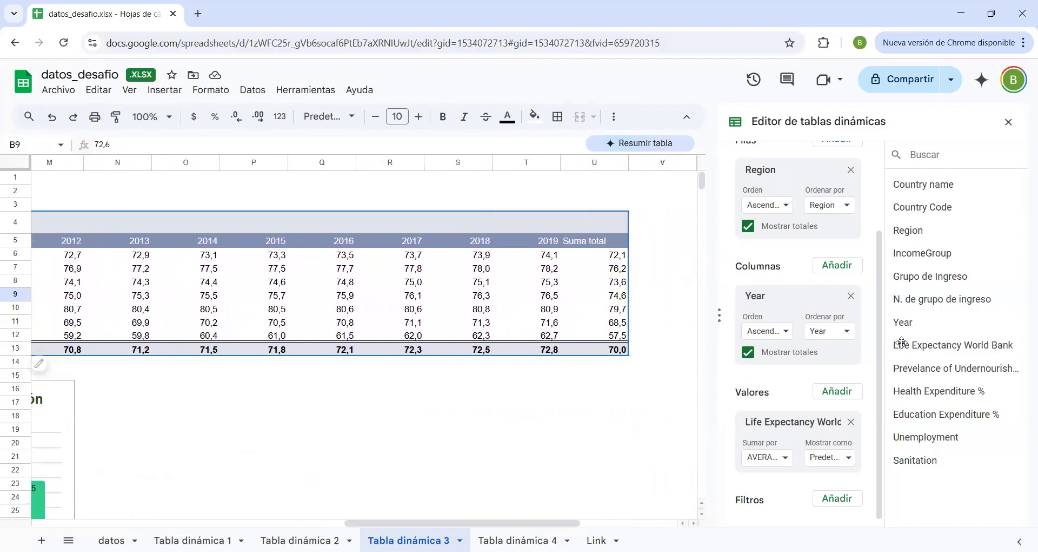
scroll(800, 417, "down", 1)
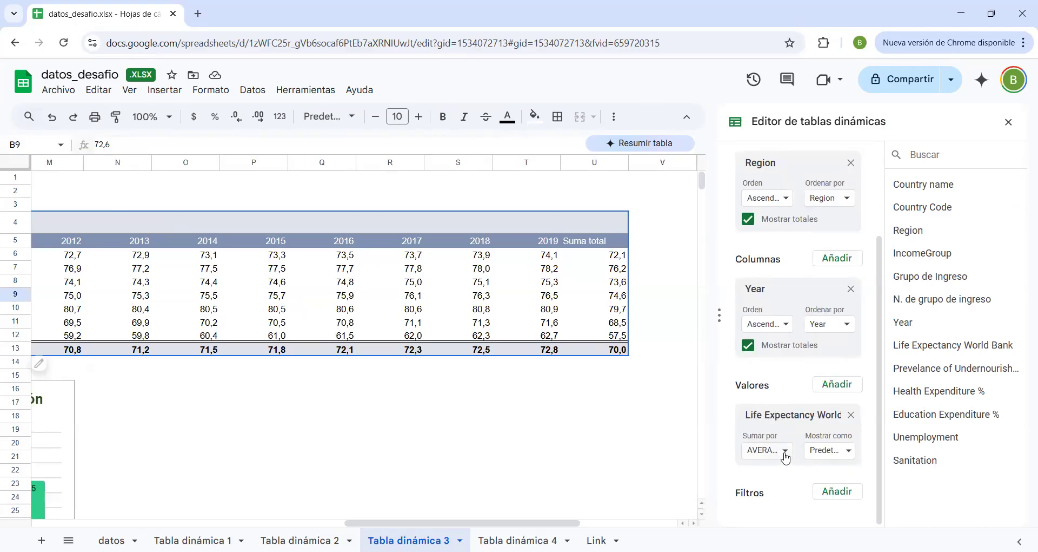
left_click(785, 459)
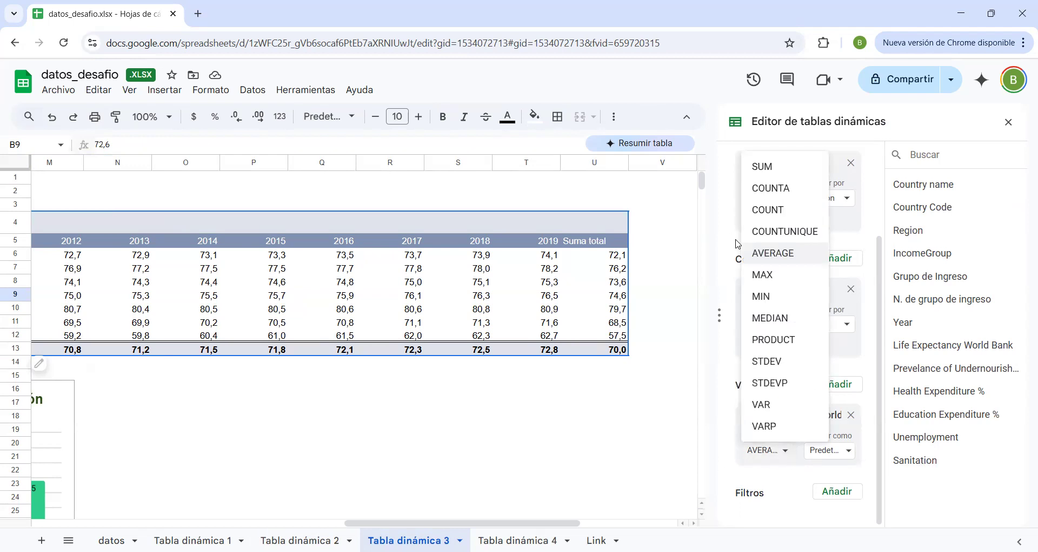
left_click(621, 475)
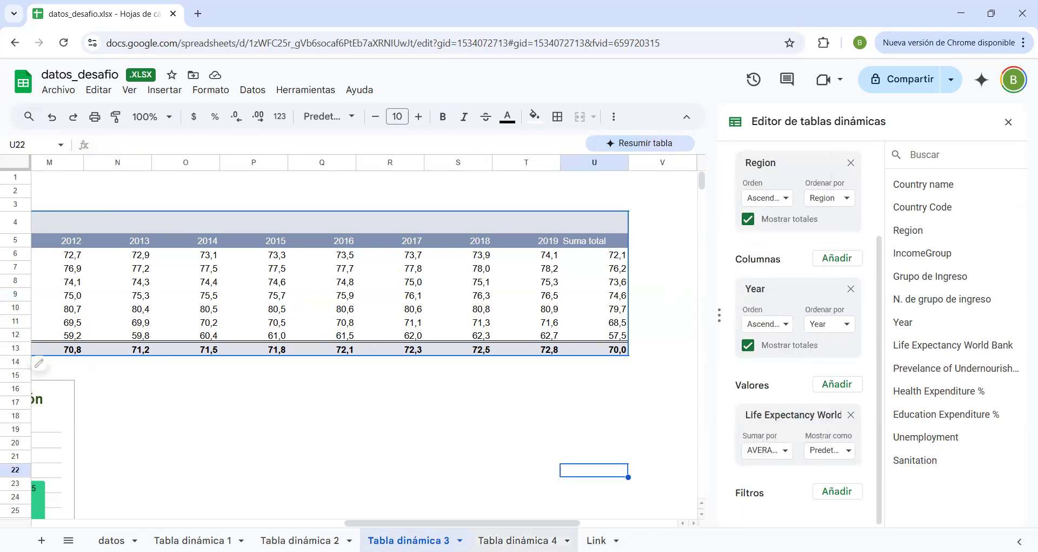
left_click_drag(512, 523, 86, 486)
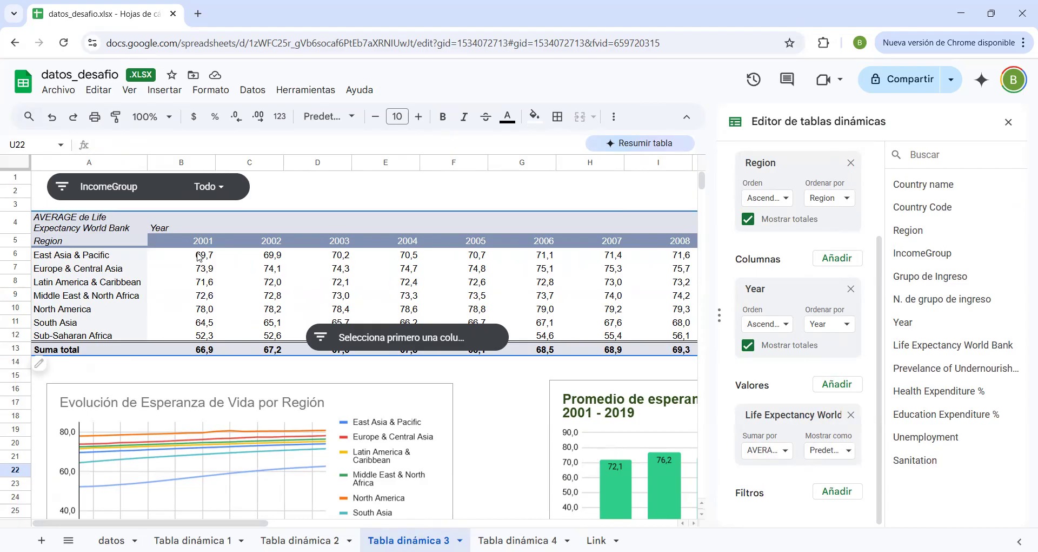
Examine the region rows of the life expectancy pivot table, from East Asia & Pacific to Sub-Saharan Africa
left_click(93, 258)
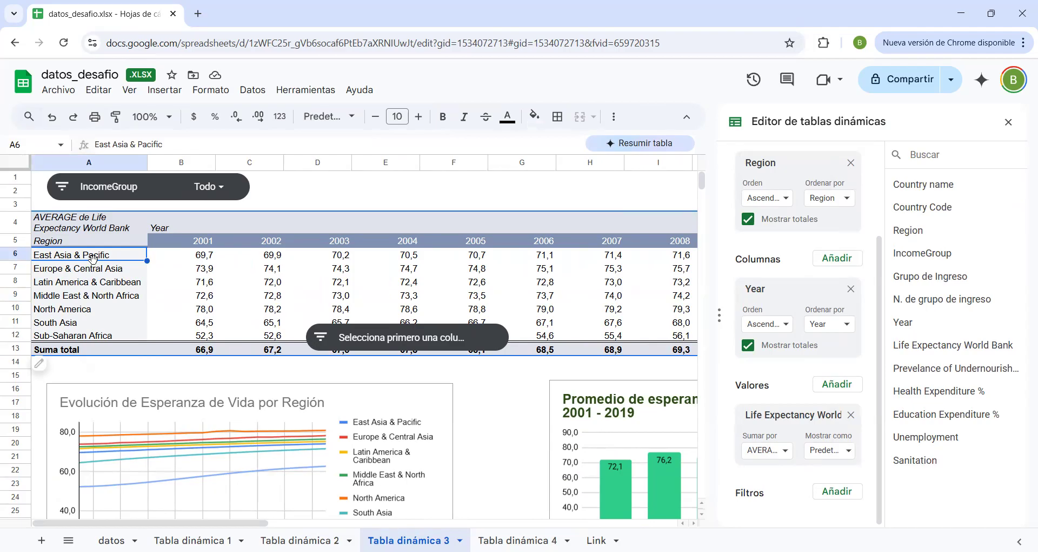
left_click(90, 298)
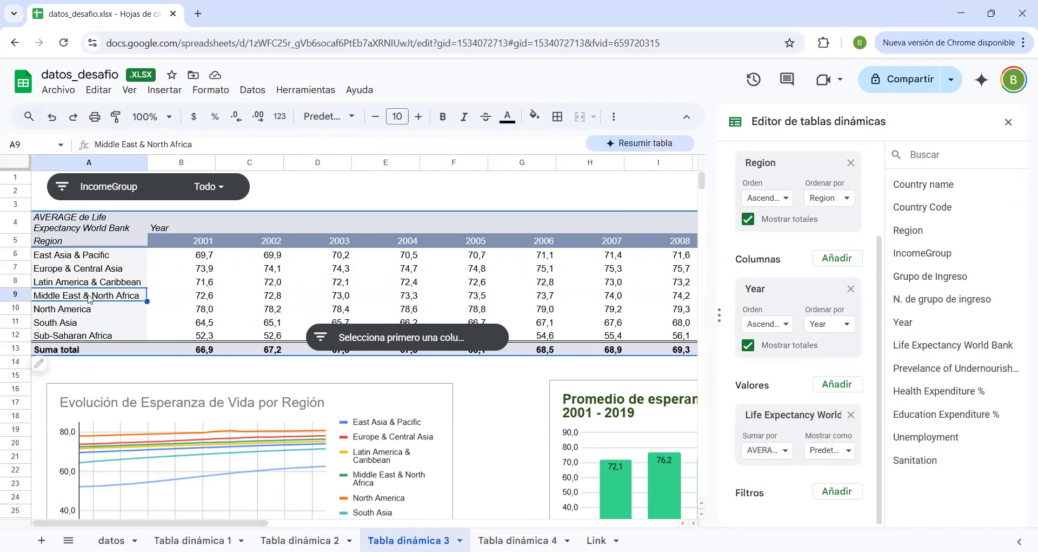
left_click(74, 313)
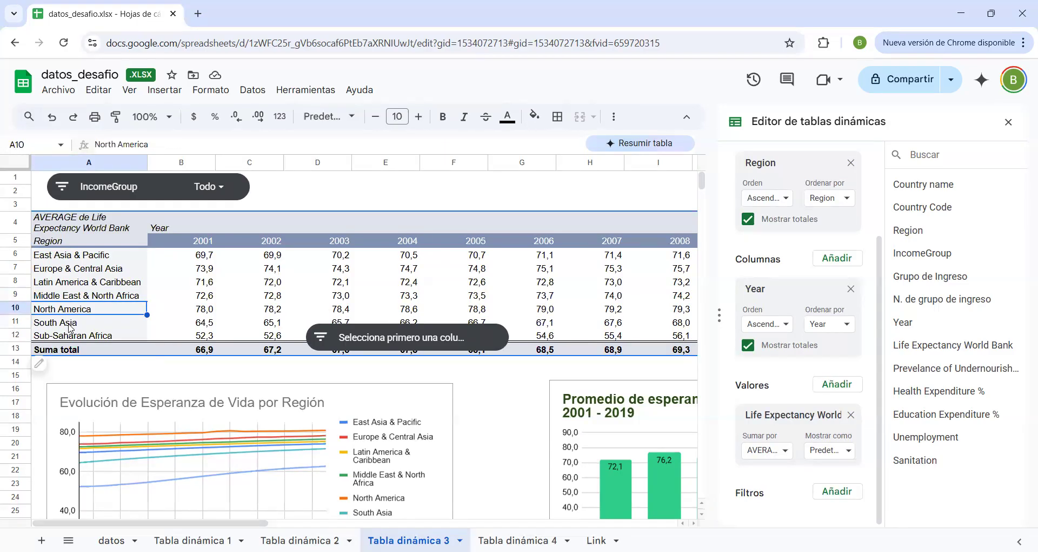
left_click(70, 326)
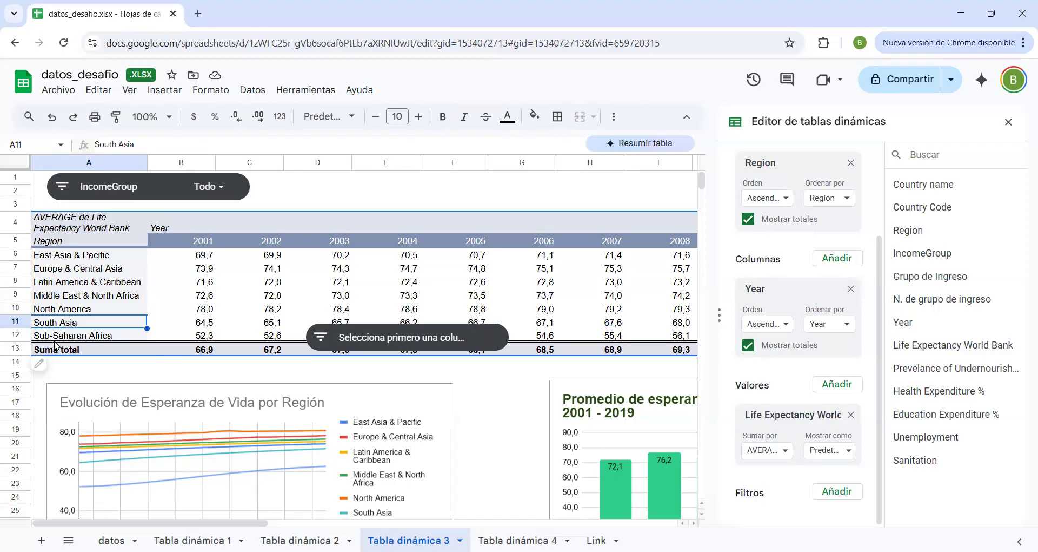
left_click(61, 269)
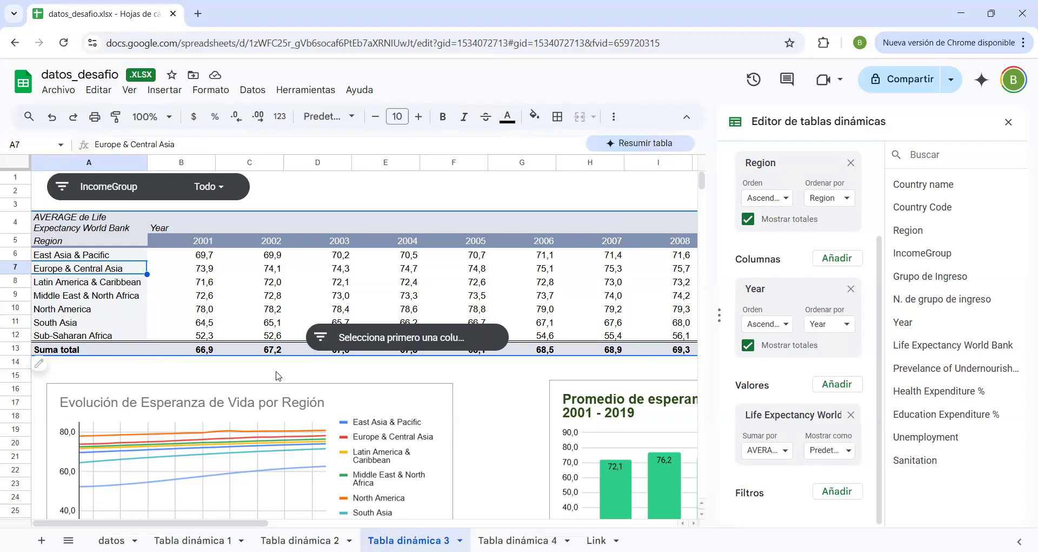
Delete the unconfigured filter control overlapping the life expectancy pivot table
left_click(365, 336)
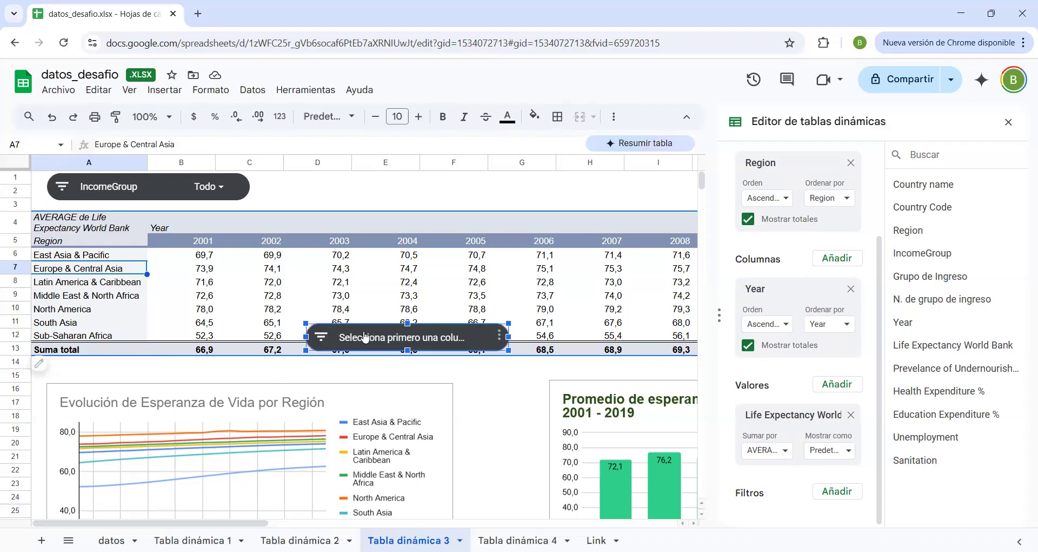
left_click(499, 335)
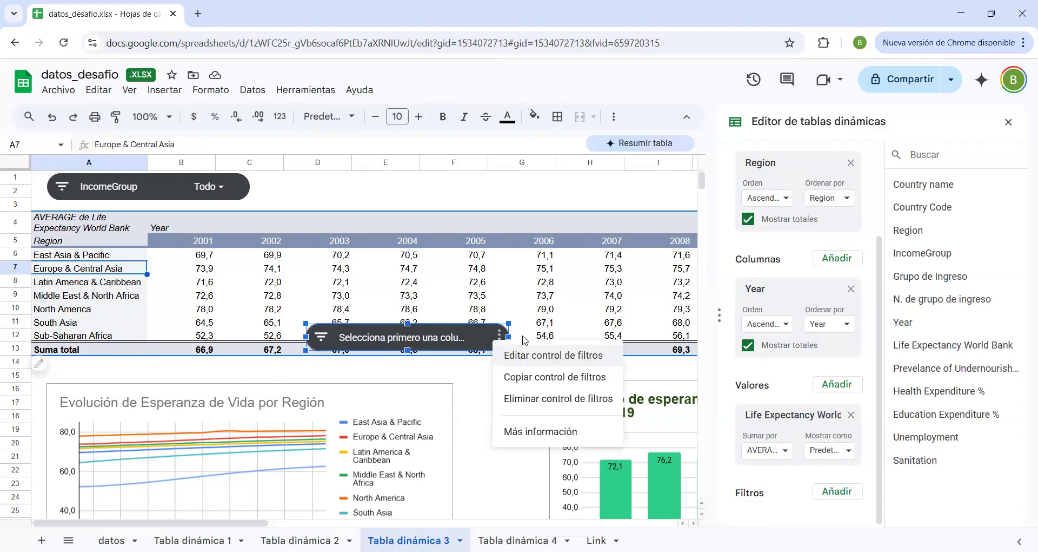
left_click(520, 401)
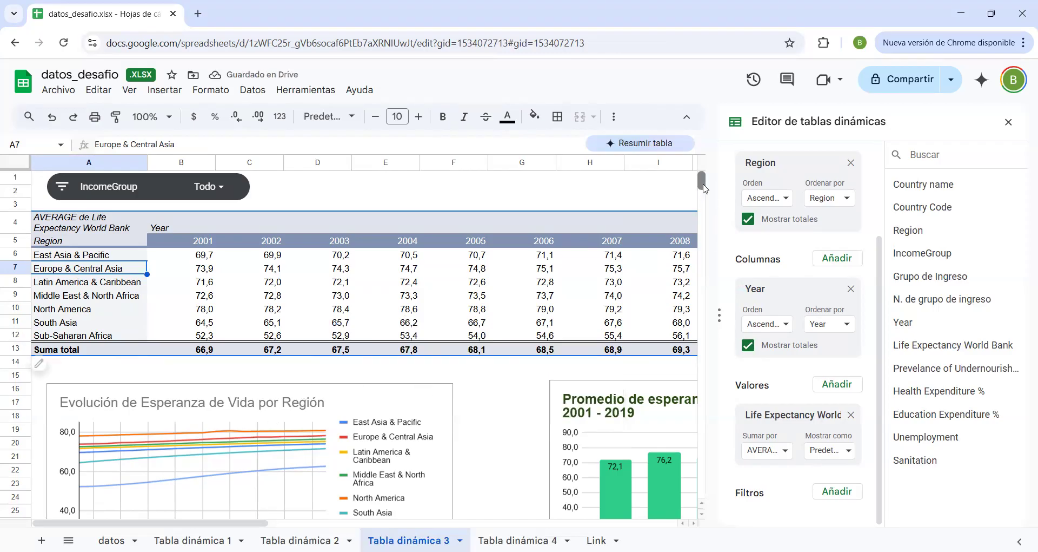
scroll(704, 189, "down", 3)
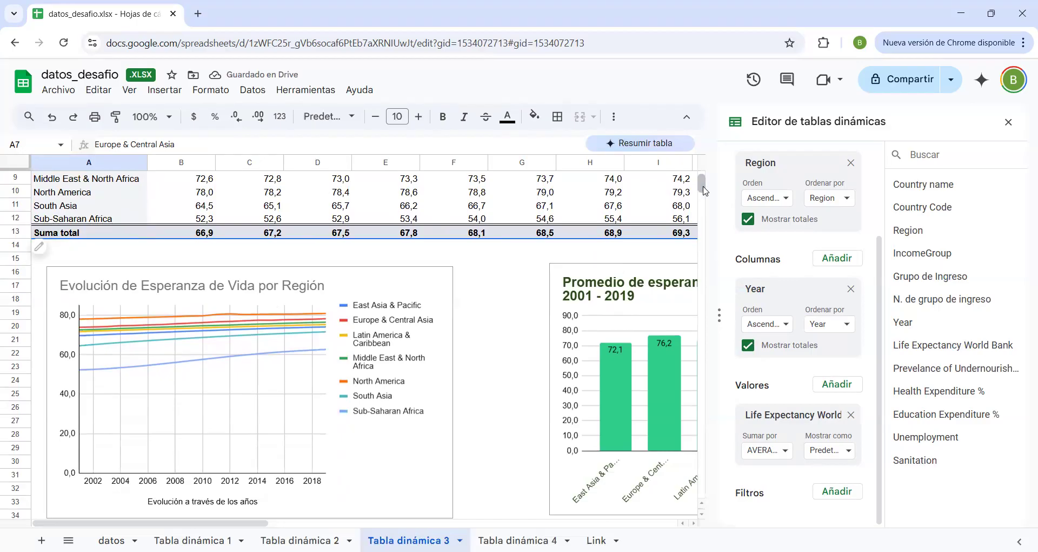
Open the Evolución de Esperanza de Vida por Región line chart for editing and examine its type, data range, X axis and series
left_click(227, 296)
left_click(443, 277)
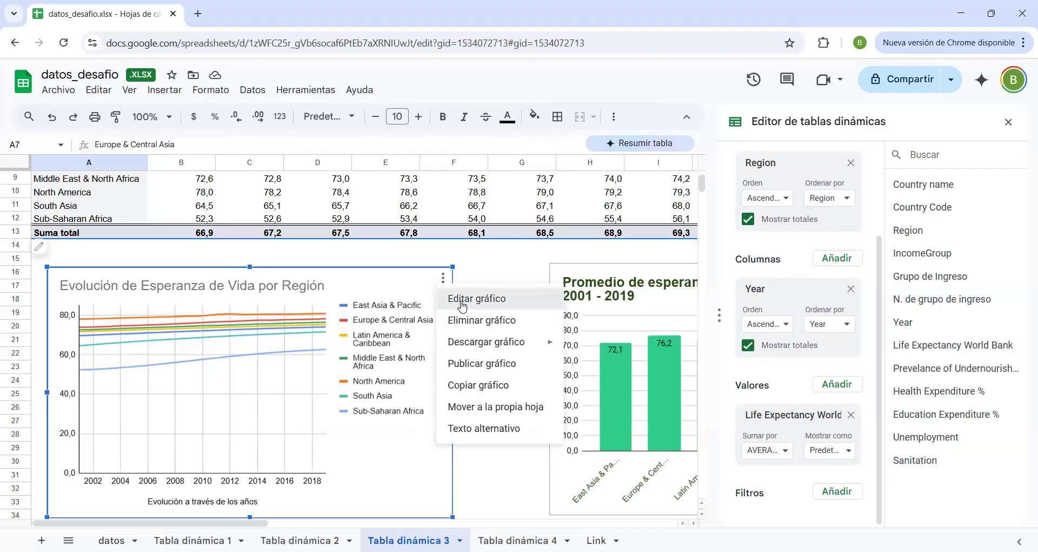
left_click(488, 299)
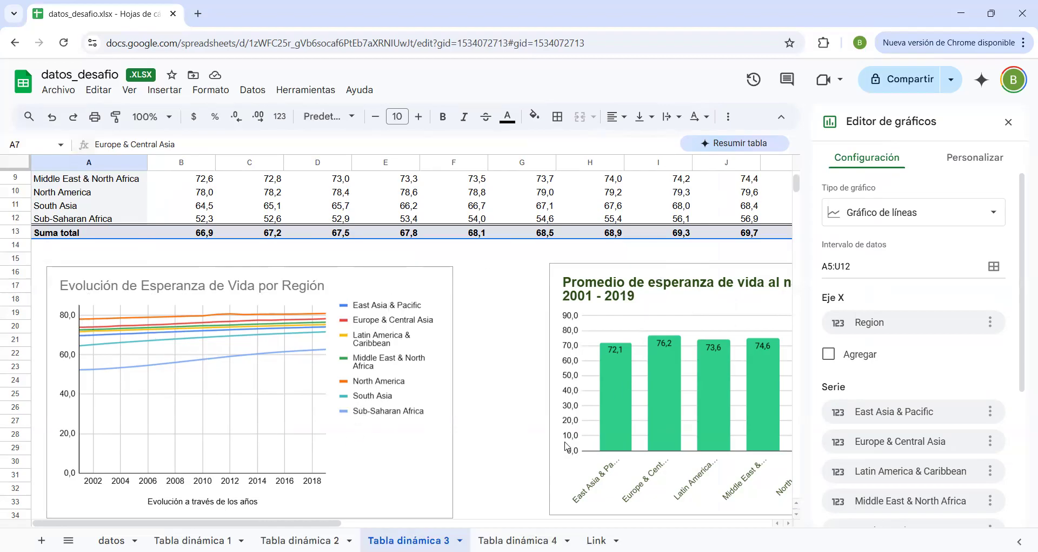
Examine the column chart of average life expectancy at birth per region, 2001 - 2019, against the pivot table's Suma total column
left_click_drag(327, 524, 413, 524)
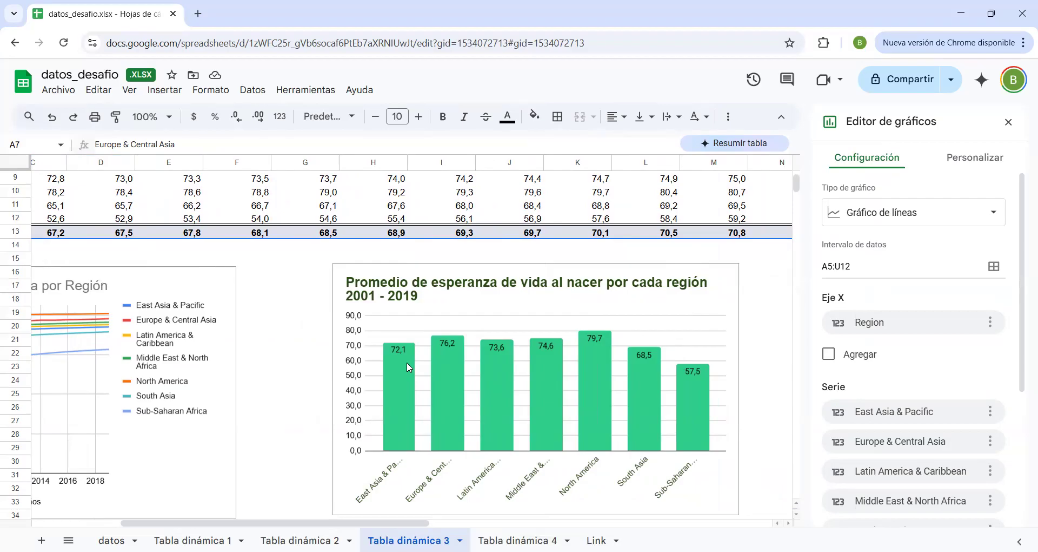
left_click(366, 520)
left_click_drag(321, 522, 572, 493)
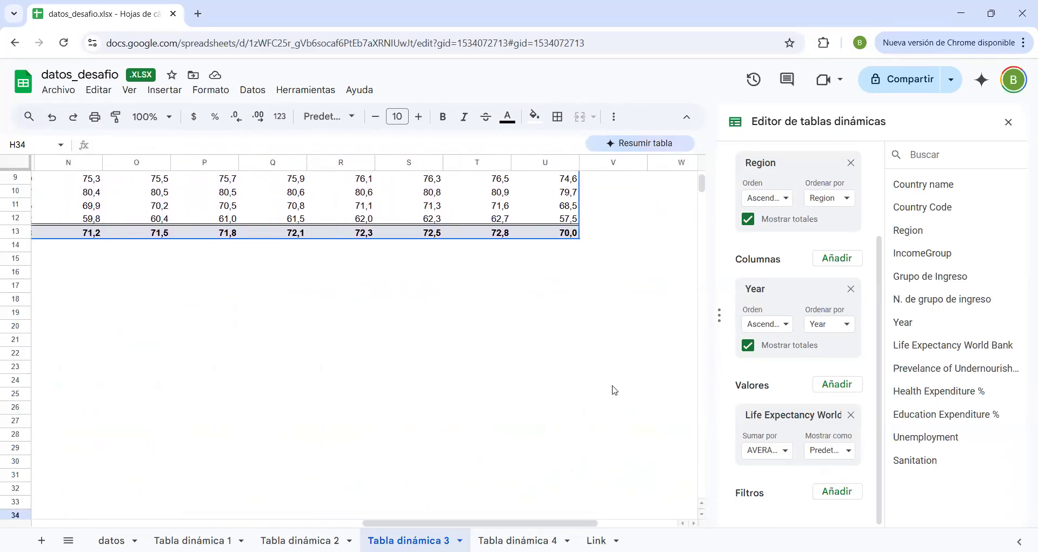
left_click_drag(702, 187, 704, 168)
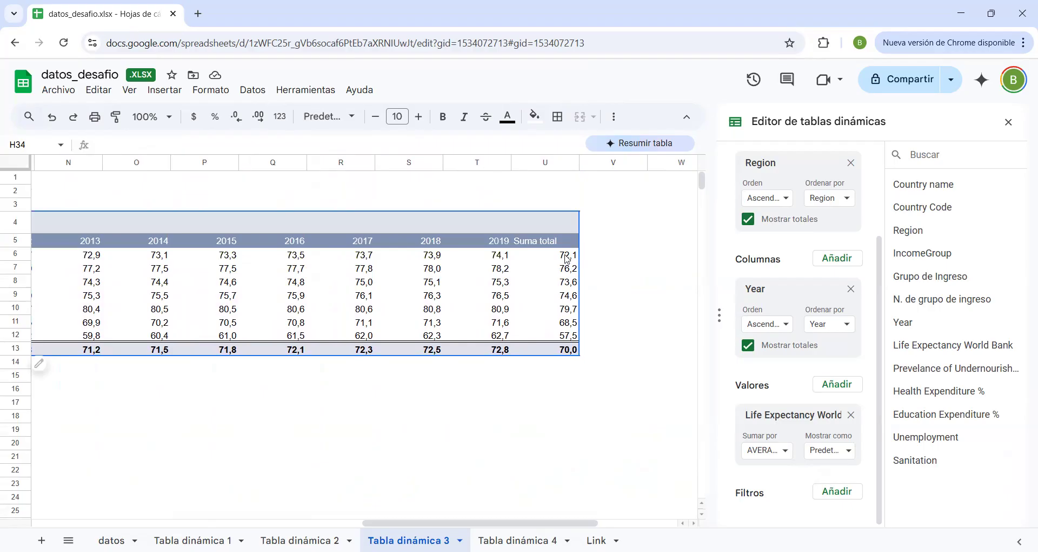
left_click_drag(397, 523, 190, 525)
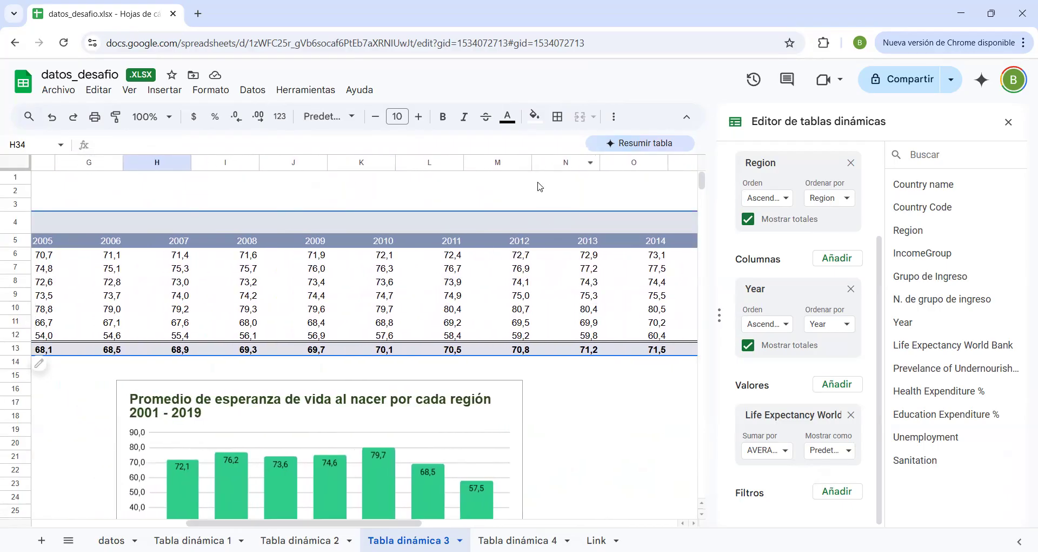
scroll(703, 188, "down", 5)
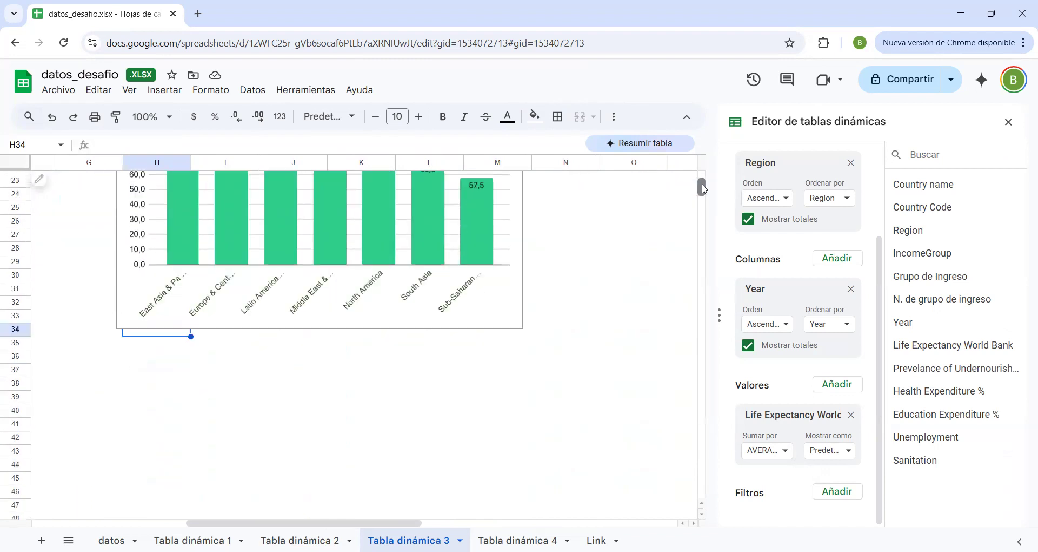
scroll(703, 188, "up", 3)
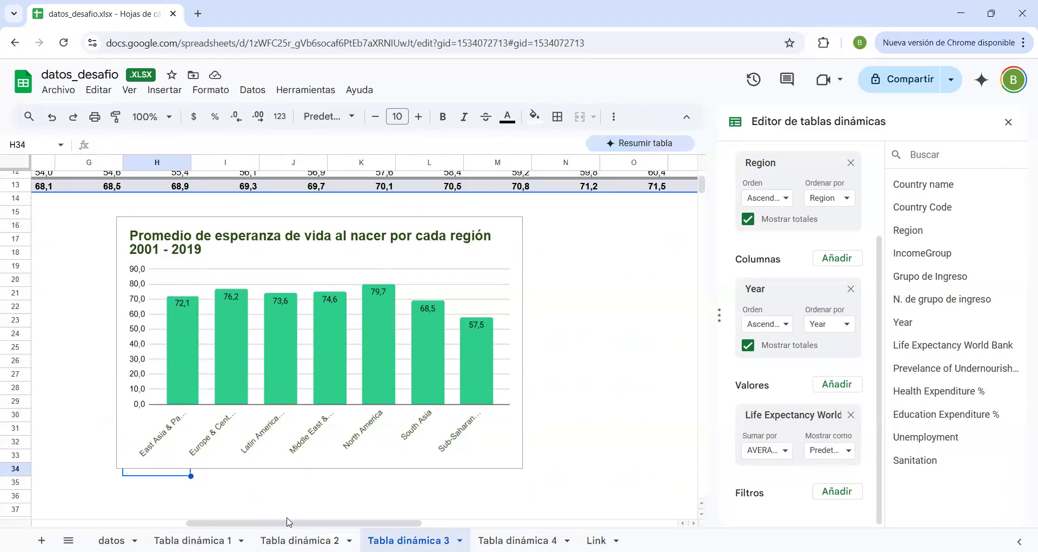
left_click_drag(289, 521, 198, 527)
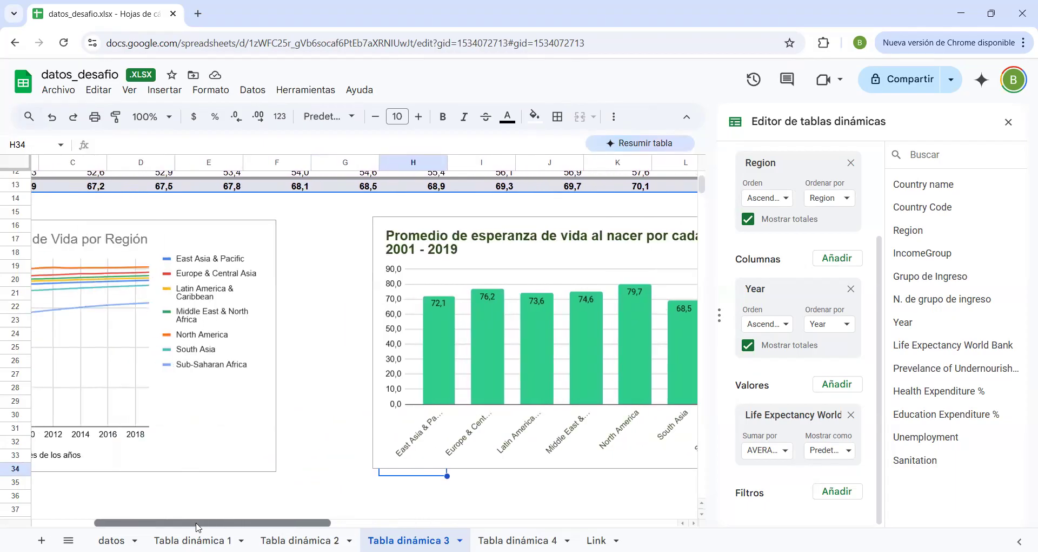
left_click_drag(198, 527, 90, 499)
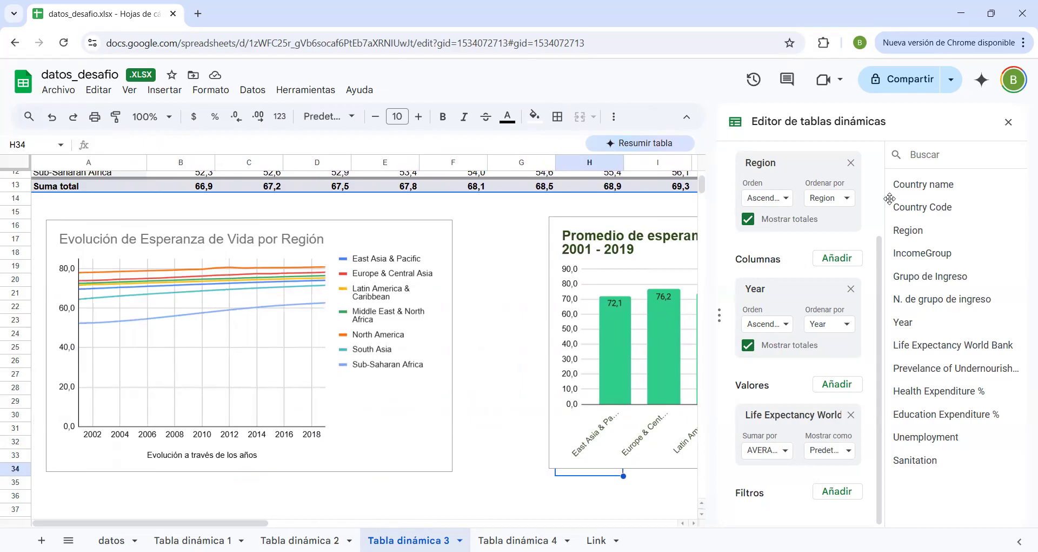
Filter the life expectancy pivot table with the IncomeGroup control to show only High income
scroll(873, 183, "up", 3)
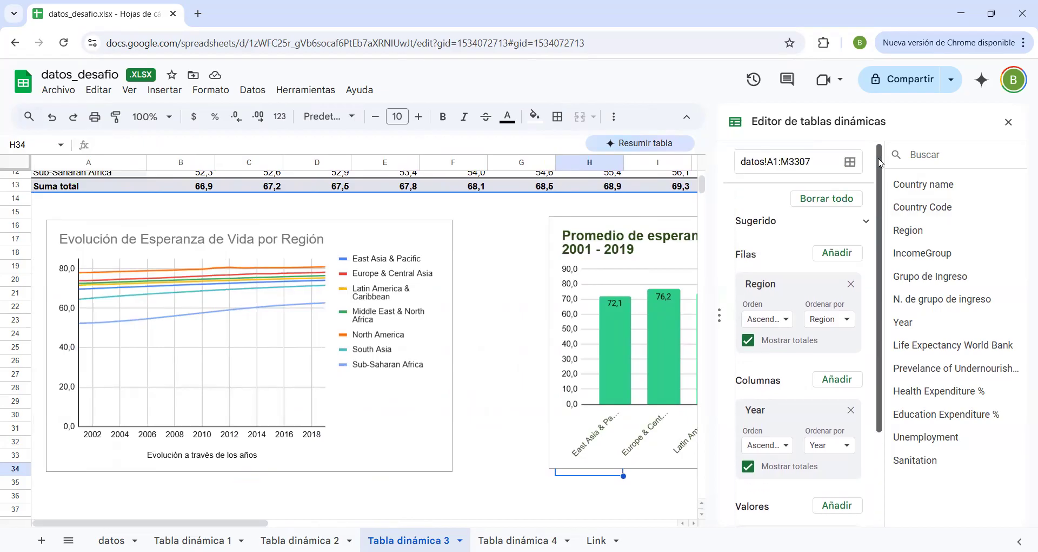
left_click_drag(702, 184, 702, 168)
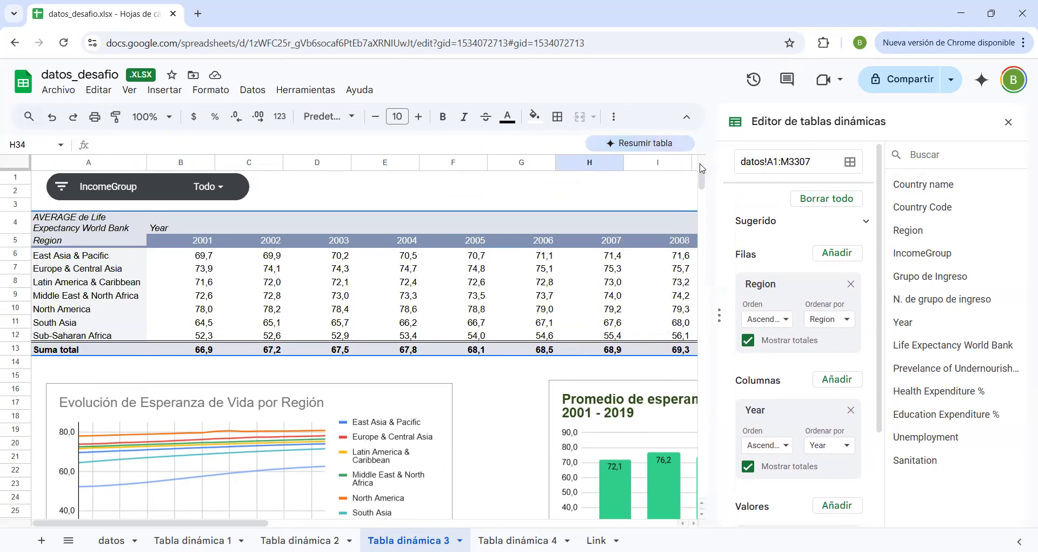
left_click(118, 195)
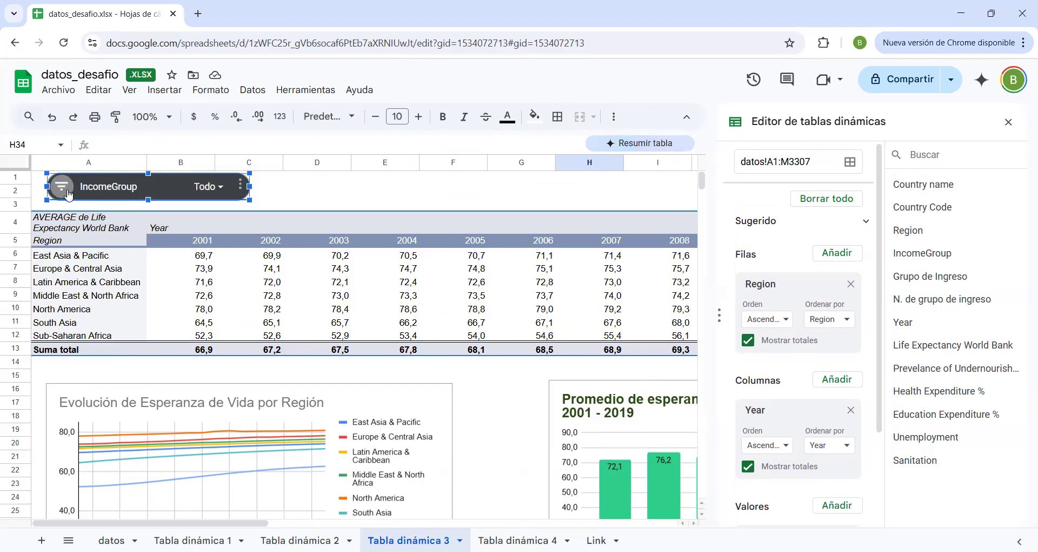
left_click(215, 190)
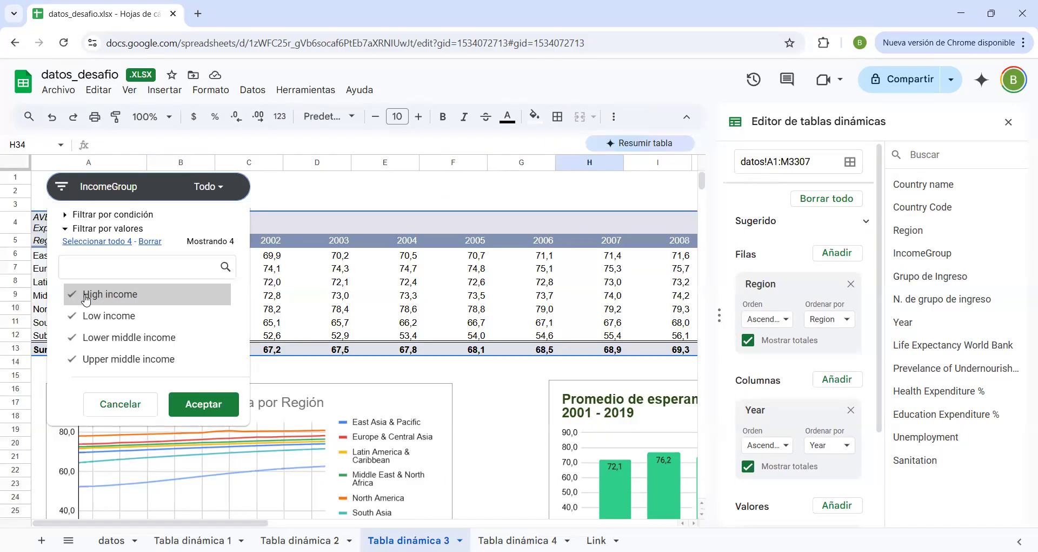
left_click(150, 242)
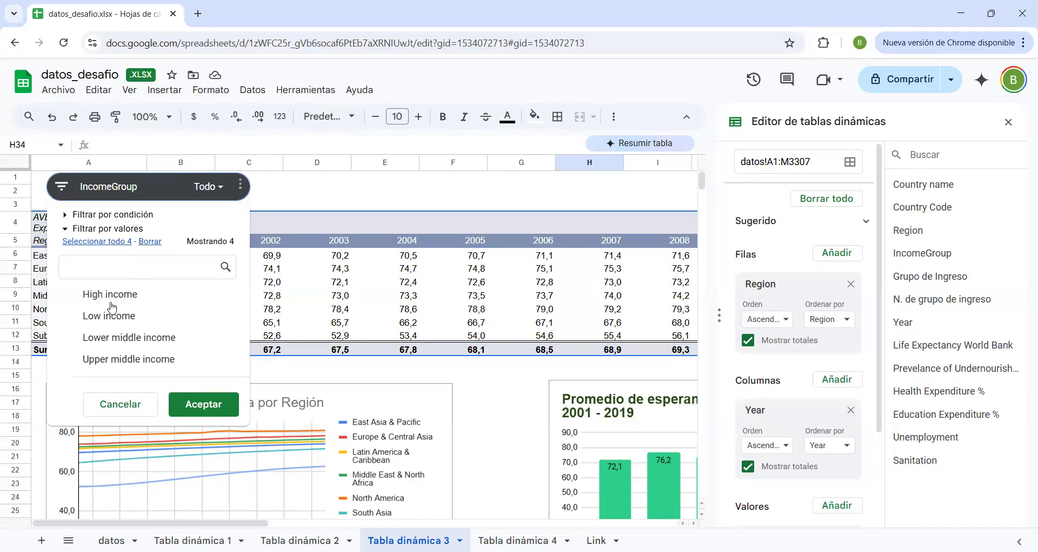
left_click(111, 301)
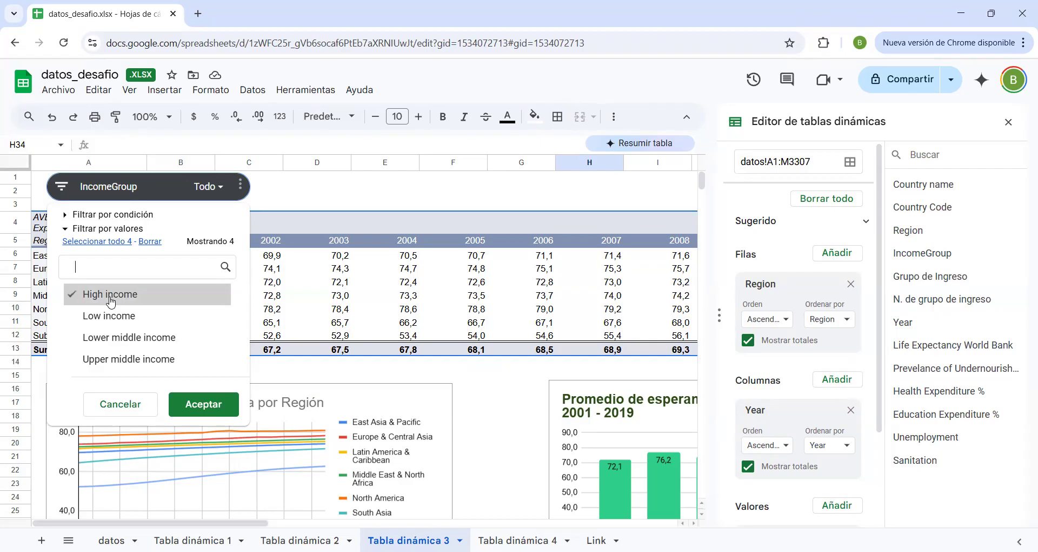
left_click(203, 403)
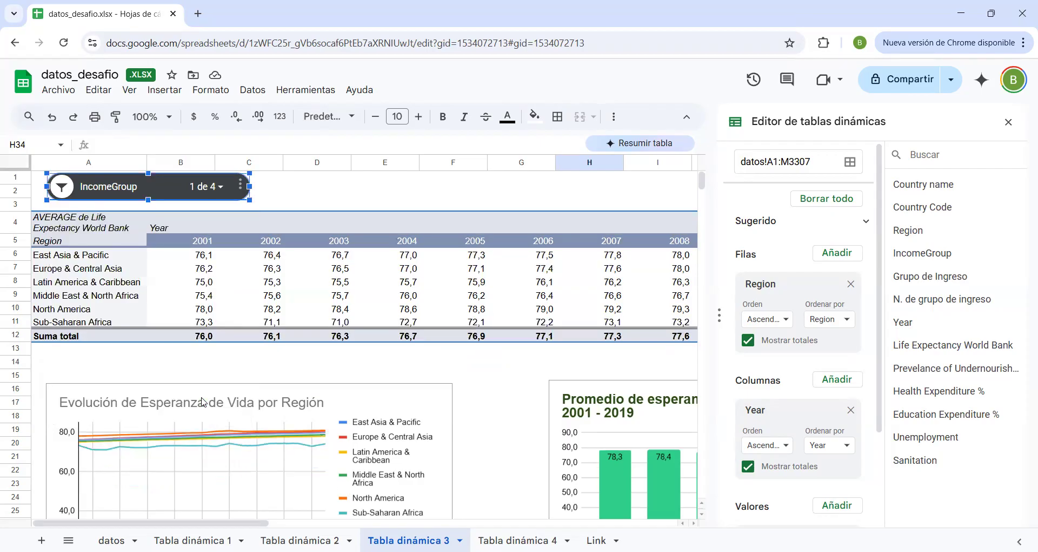
mouse_move(204, 527)
left_mouse_down()
mouse_move(532, 527)
mouse_move(203, 527)
left_mouse_up()
Switch the IncomeGroup filter control from High income to only Low income
left_click(204, 190)
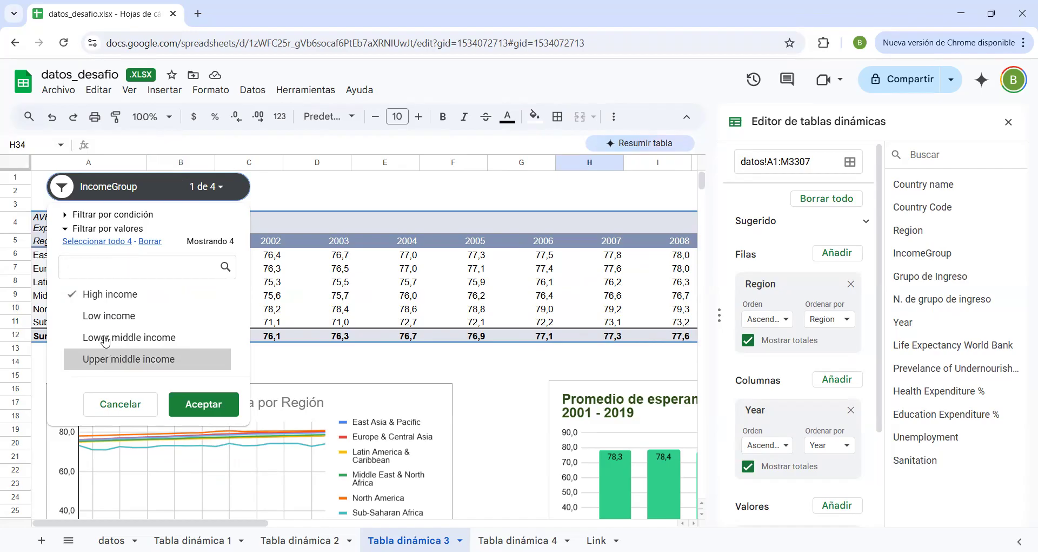
left_click(106, 316)
left_click(97, 295)
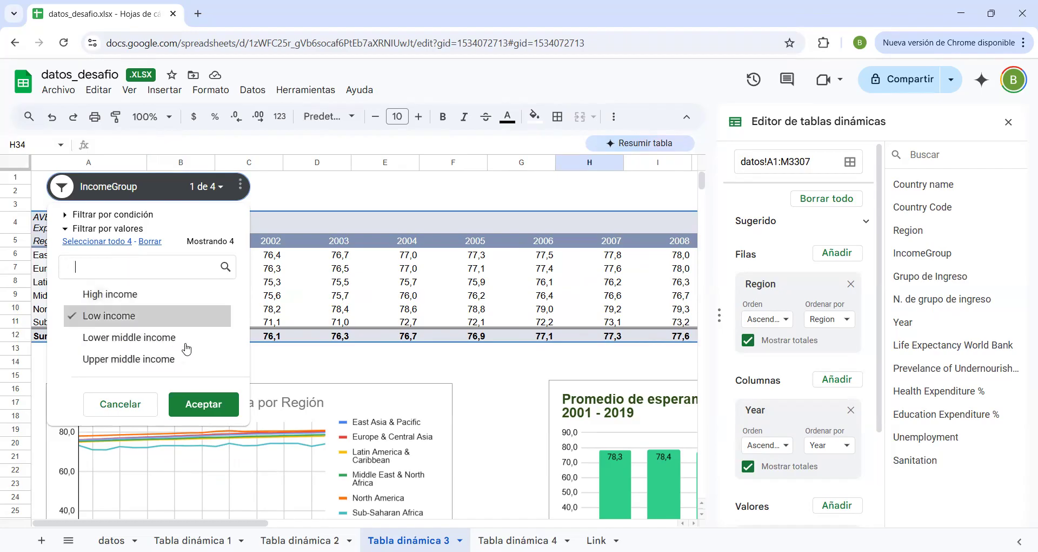
left_click(198, 405)
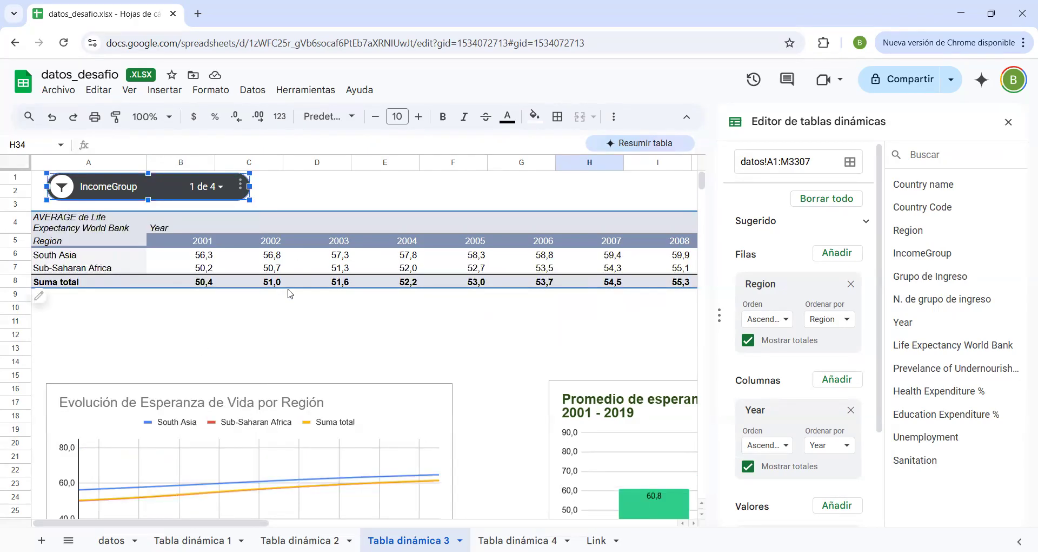
mouse_move(245, 524)
left_mouse_down()
mouse_move(615, 524)
mouse_move(244, 523)
left_mouse_up()
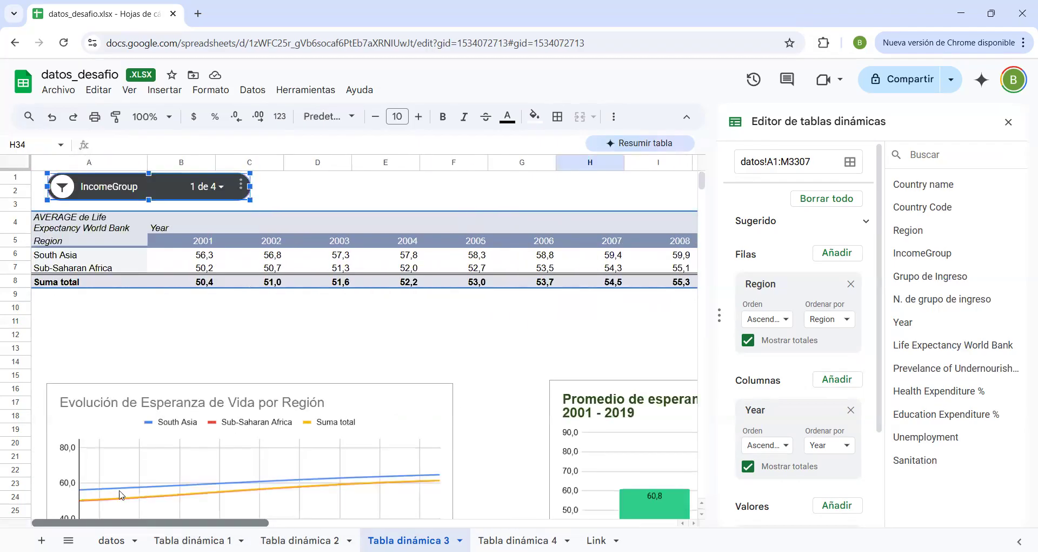
Reset the IncomeGroup filter control to include all income groups
left_click(220, 191)
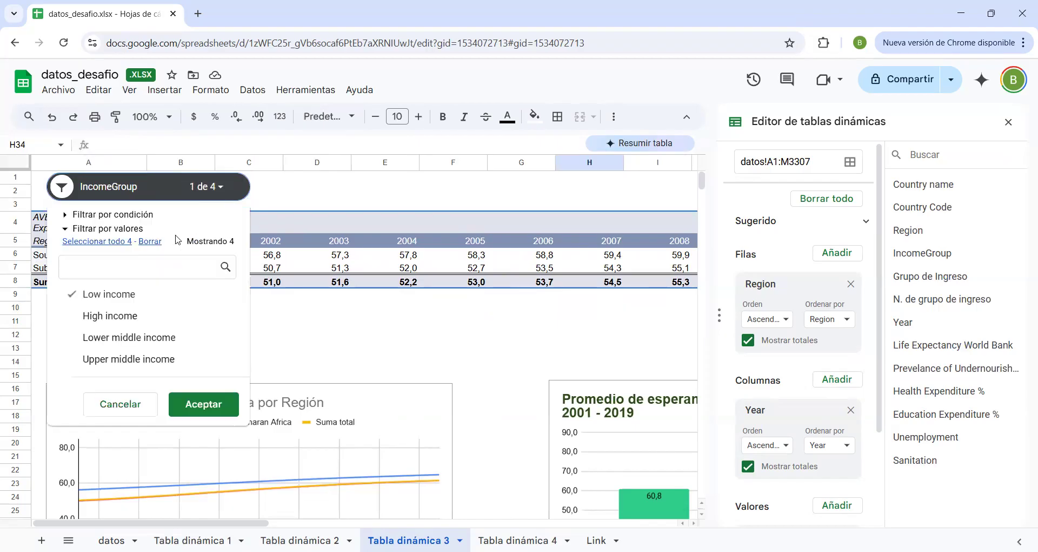
left_click(110, 251)
left_click(206, 404)
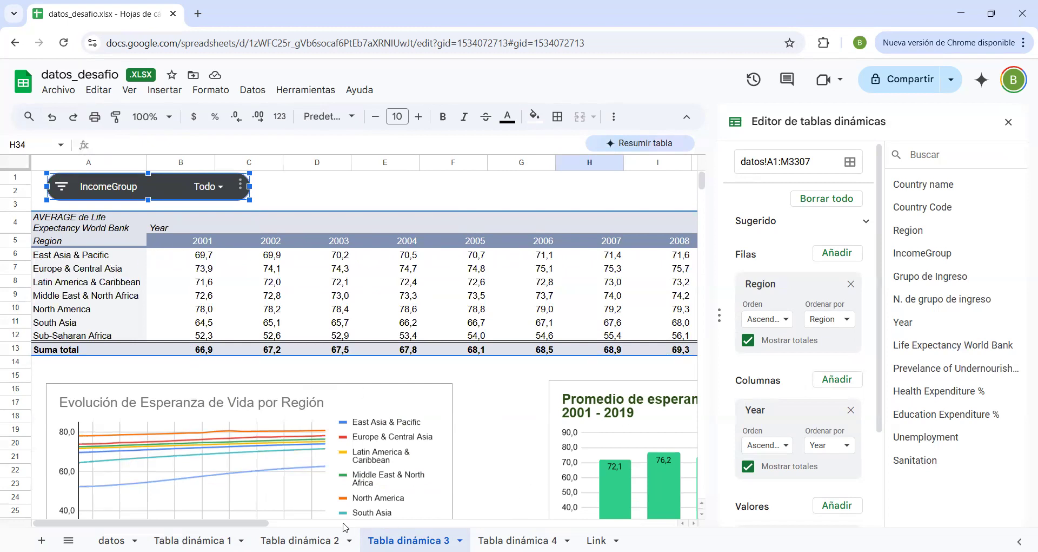
Examine the average column chart and the yearly line chart of life expectancy, along with the options for inserting elements such as charts
left_click_drag(262, 523, 468, 517)
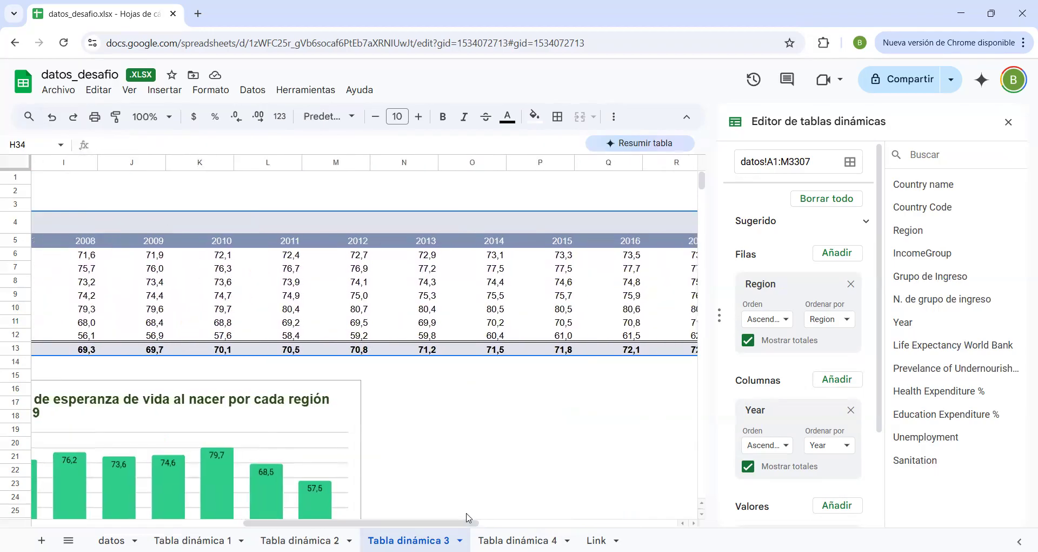
left_click(315, 426)
scroll(314, 426, "down", 2)
left_click_drag(391, 527, 156, 486)
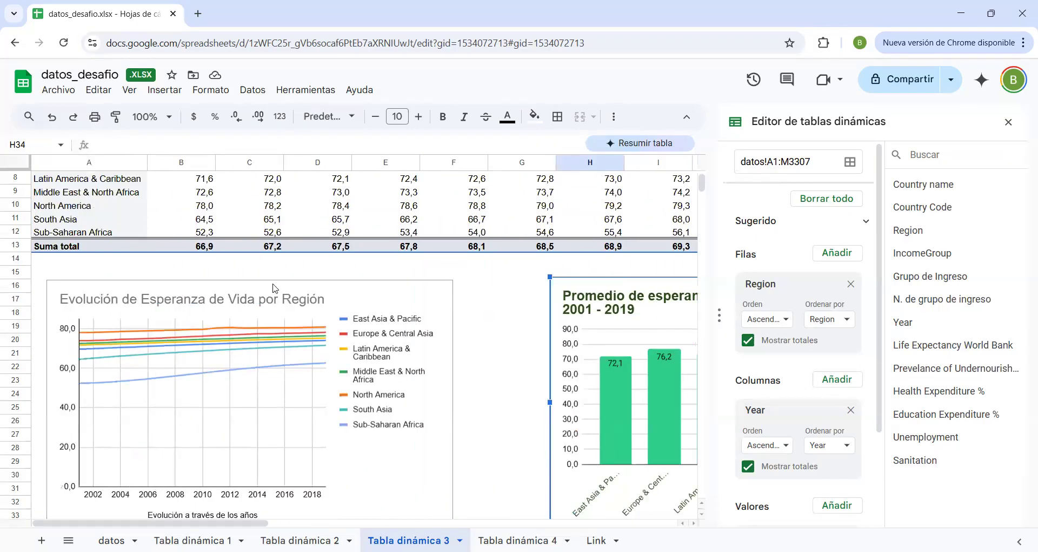
left_click(341, 291)
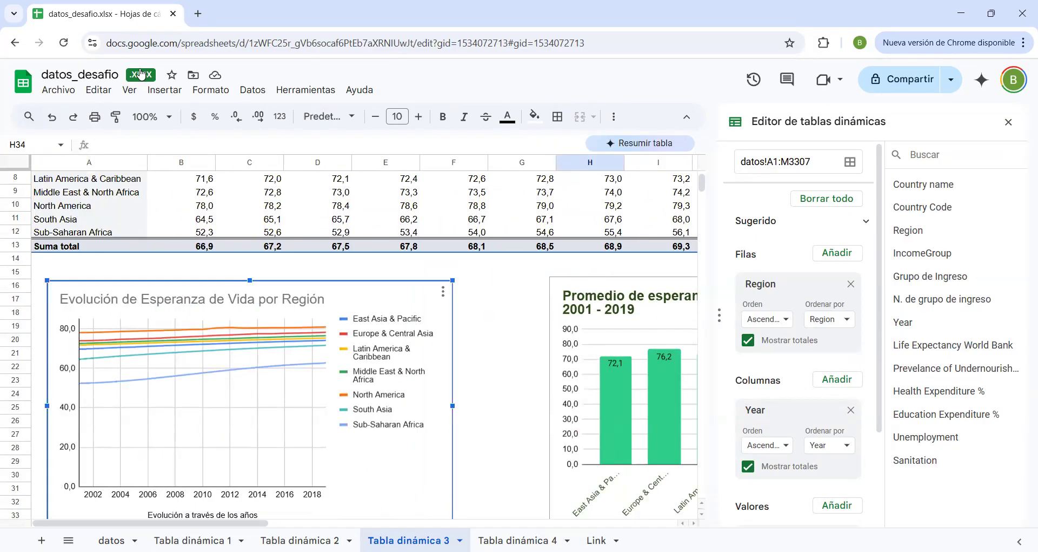
left_click(165, 90)
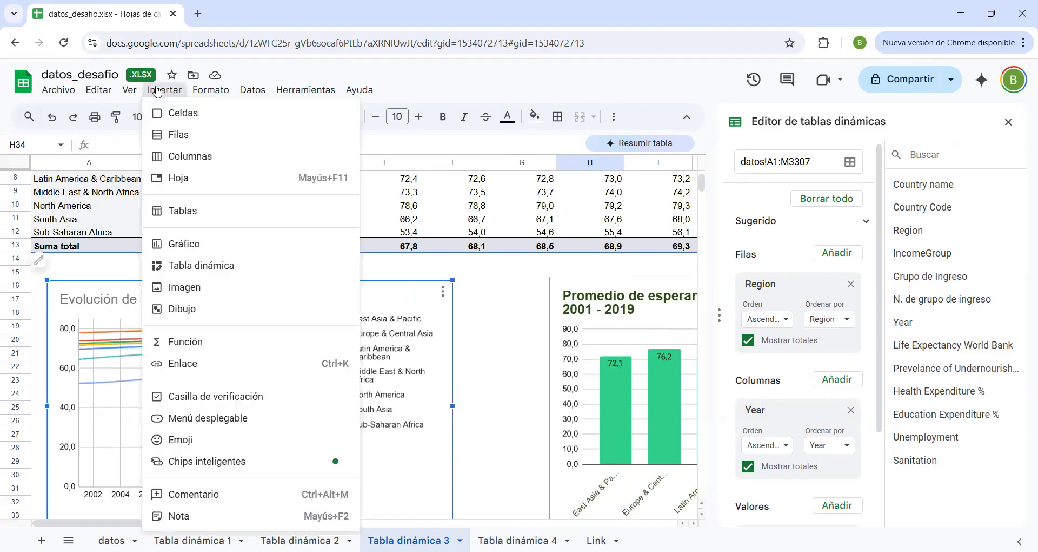
left_click(65, 223)
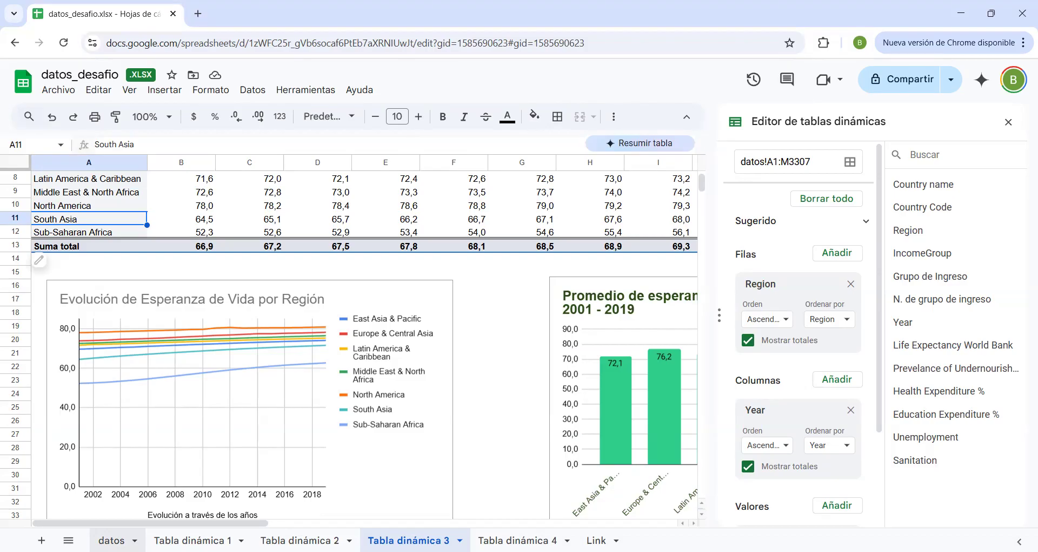
Open the Tabla dinámica 4 sheet and examine the row, column and value fields of its unemployment pivot table in the editor
left_click(111, 540)
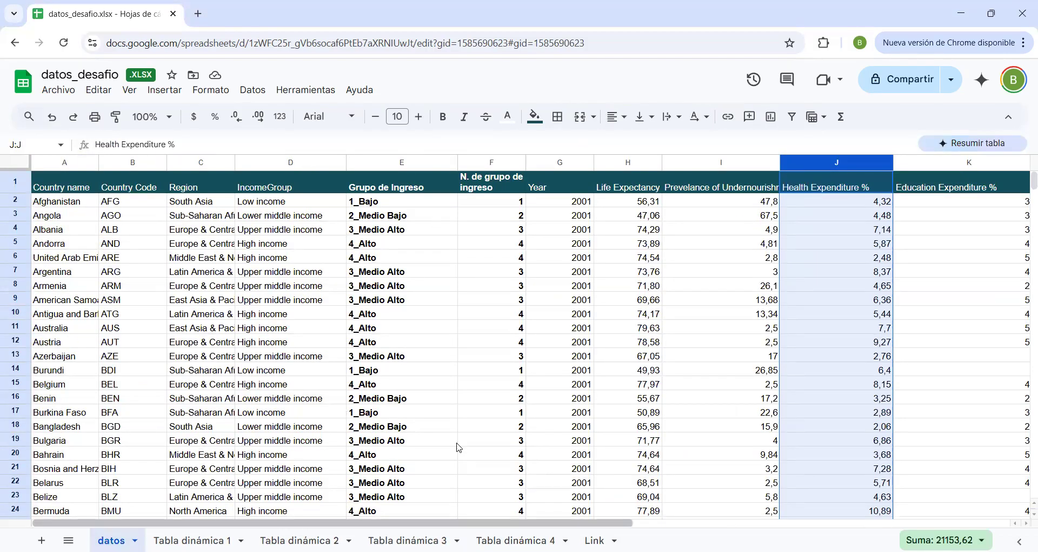
left_click(516, 540)
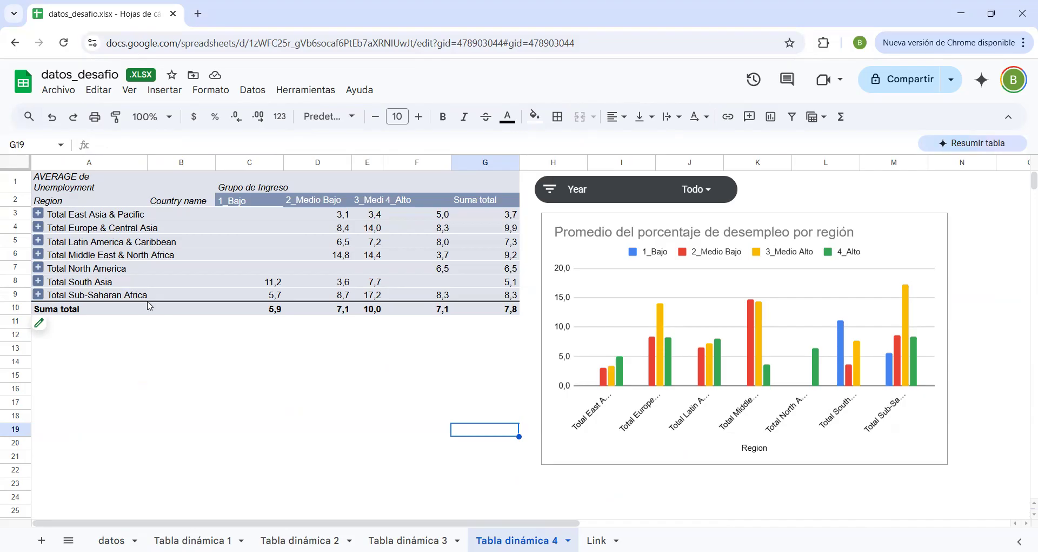
left_click(249, 218)
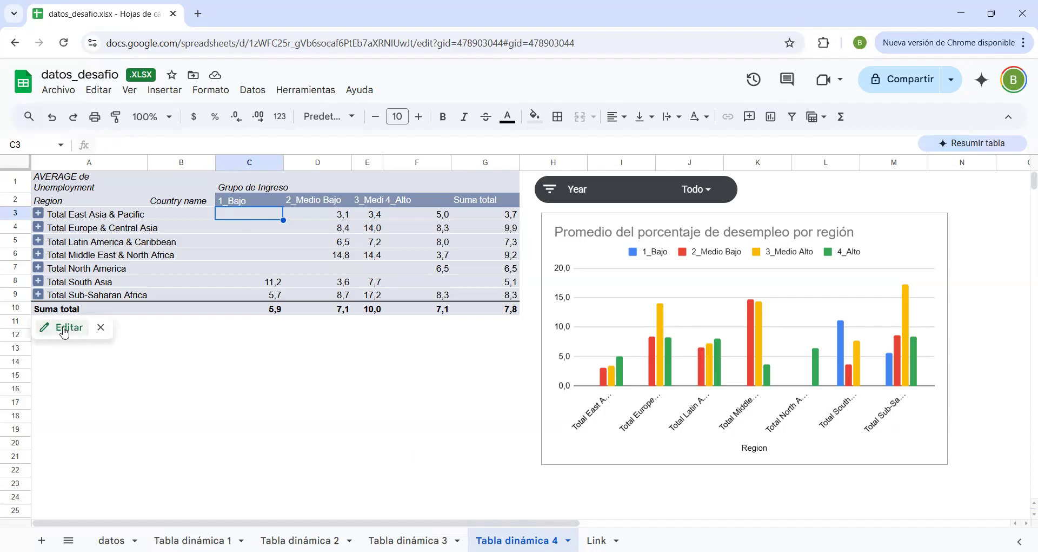
left_click(65, 328)
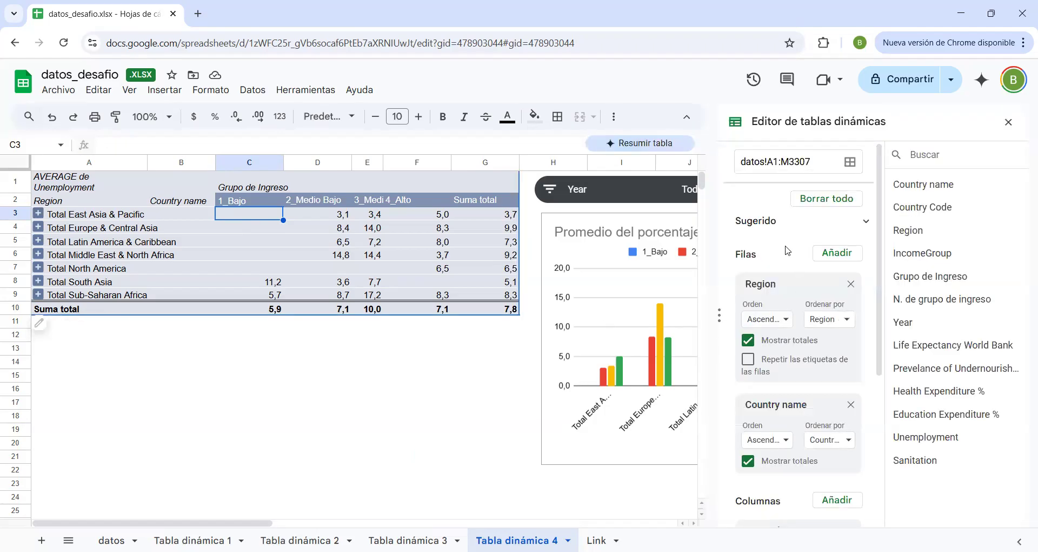
left_click_drag(880, 261, 879, 291)
scroll(858, 372, "down", 3)
scroll(859, 372, "down", 3)
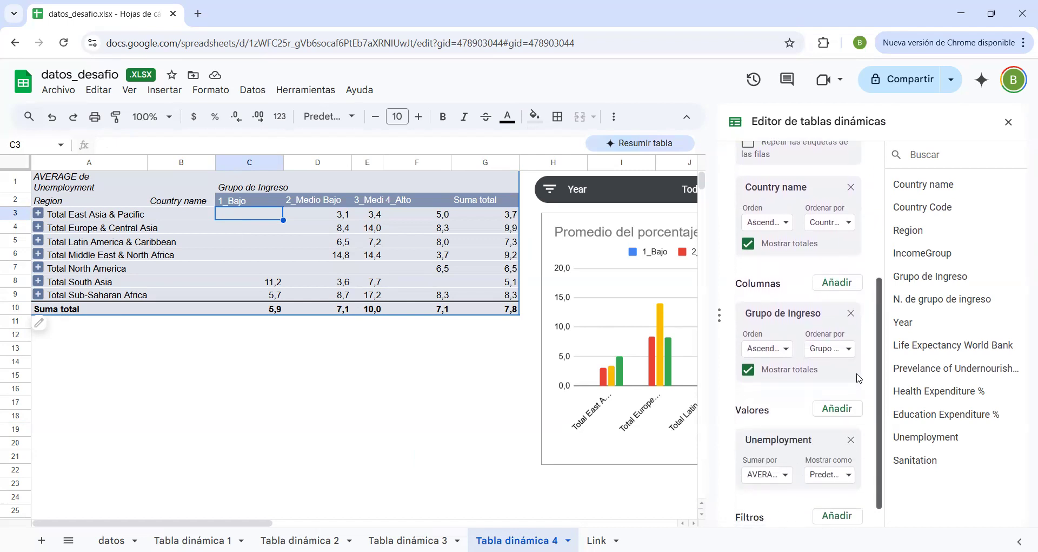
scroll(857, 373, "up", 1)
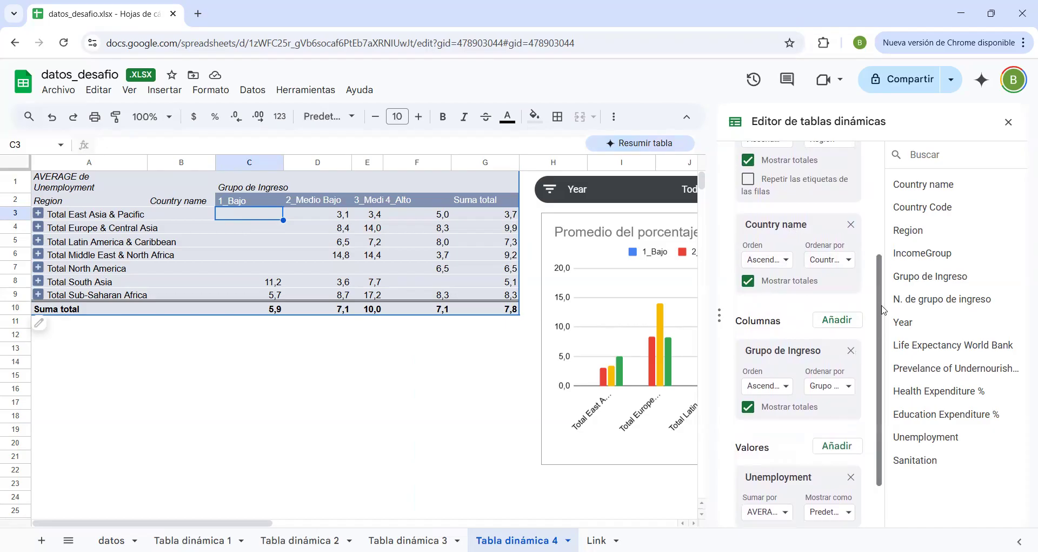
scroll(883, 339, "down", 2)
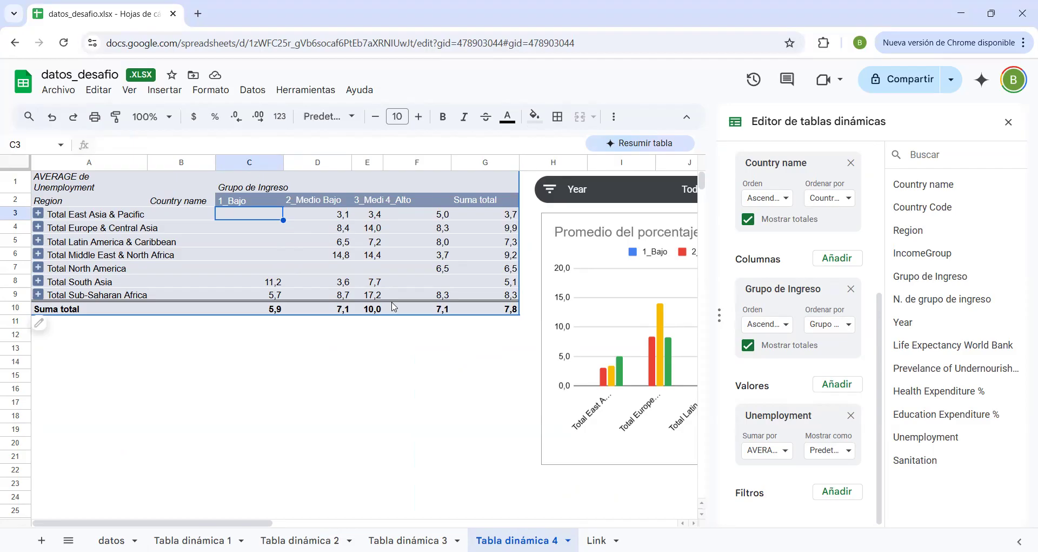
Expand the East Asia & Pacific region to view unemployment by country, and collapse it back to the regional totals
left_click(39, 213)
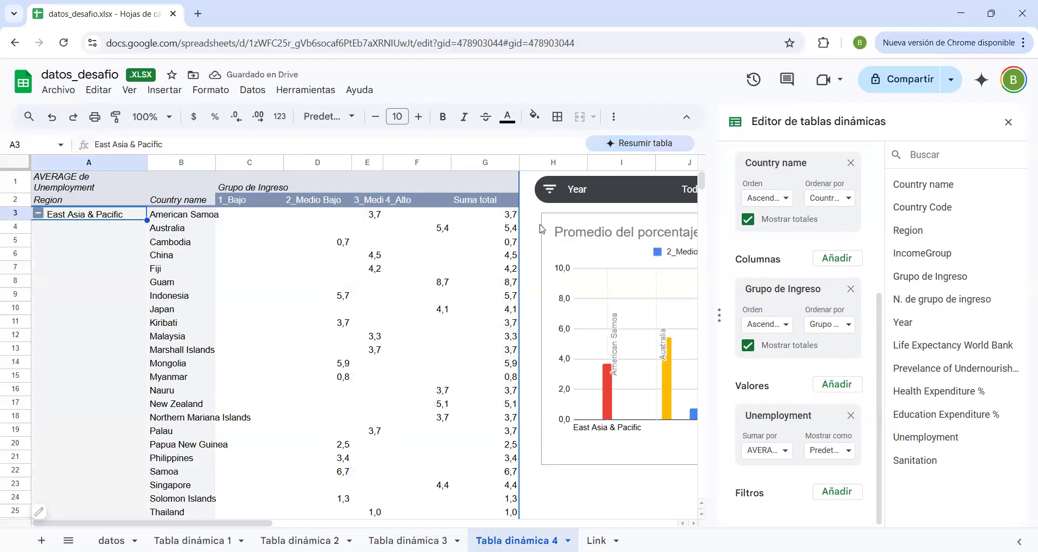
left_click(38, 213)
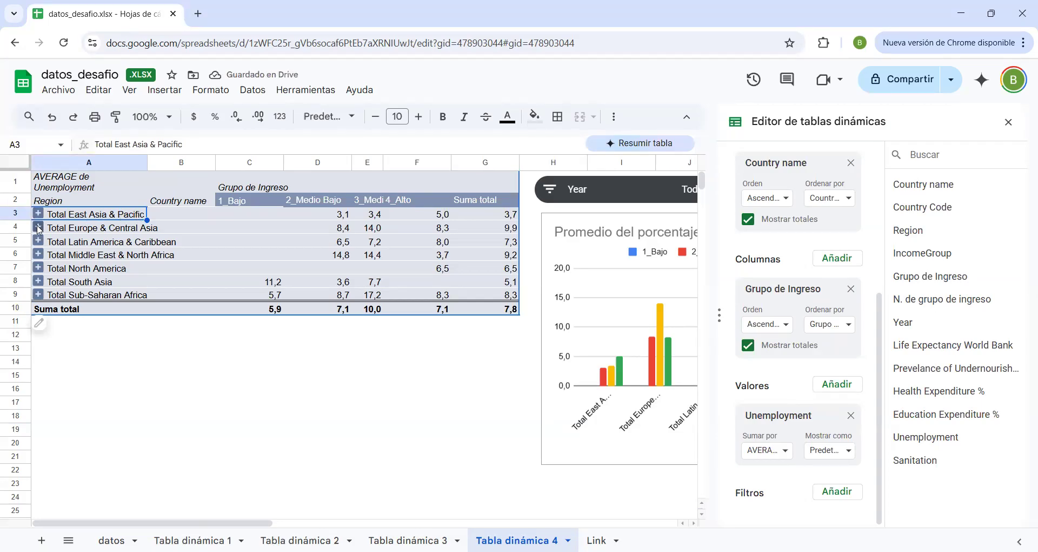
left_click(39, 228)
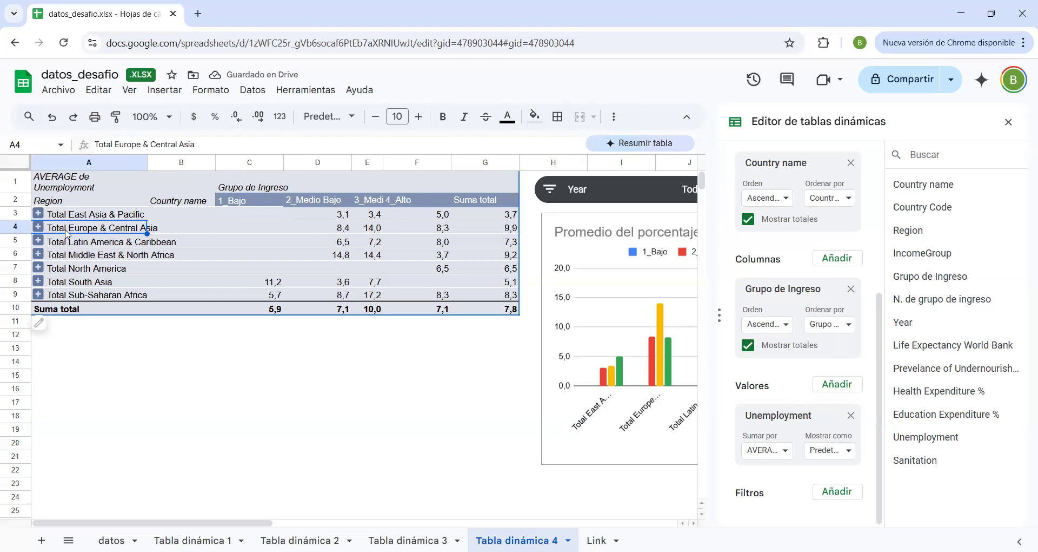
Filter the unemployment pivot table and column chart to only 2009 with the Year filter control
left_click_drag(249, 523, 379, 523)
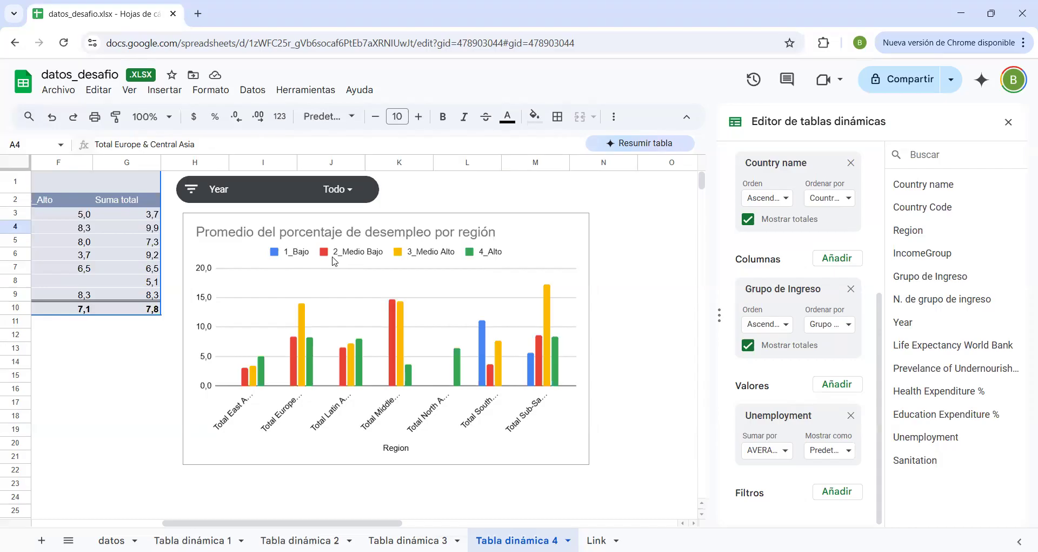
left_click(225, 196)
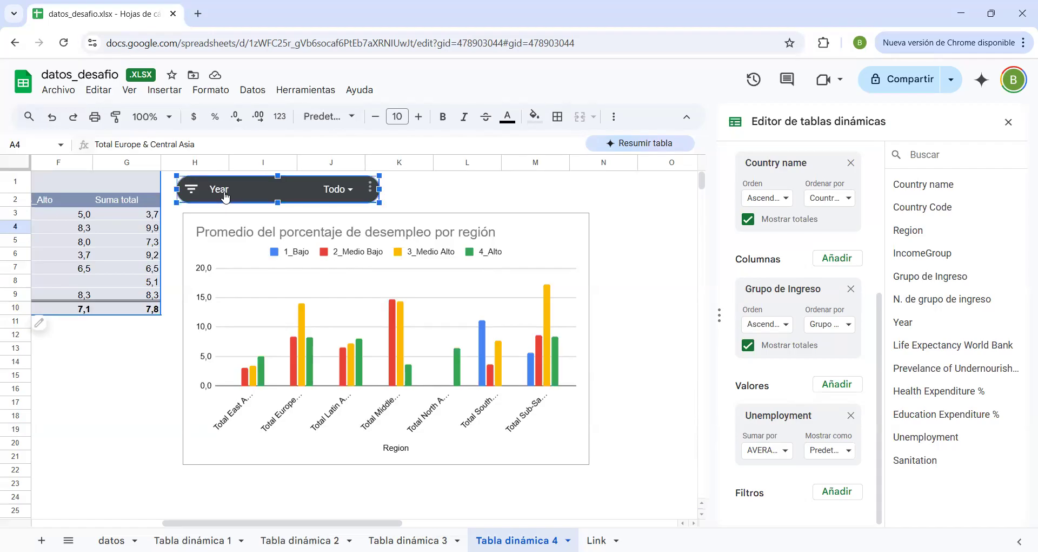
left_click(347, 192)
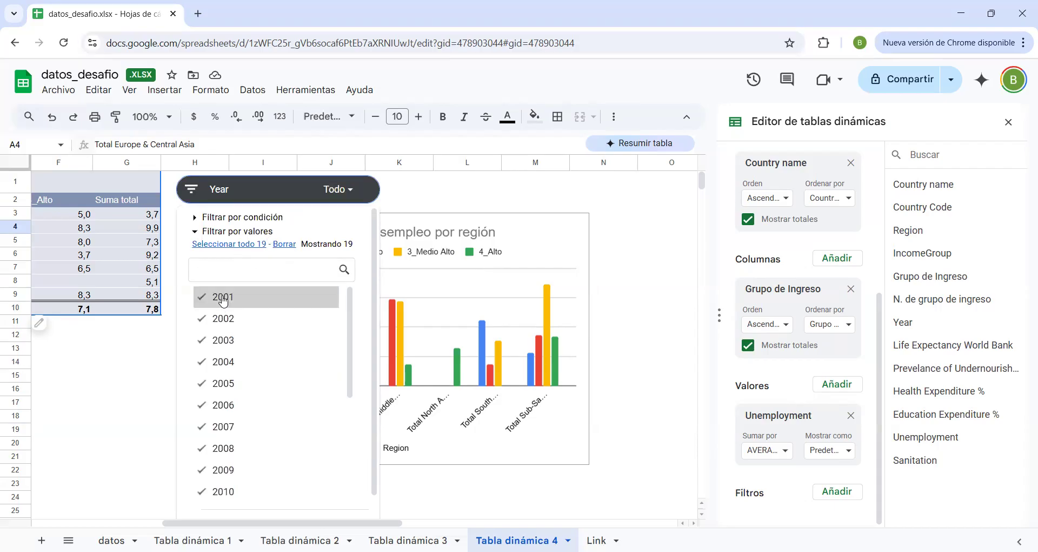
left_click(286, 244)
left_click(231, 471)
scroll(374, 363, "down", 1)
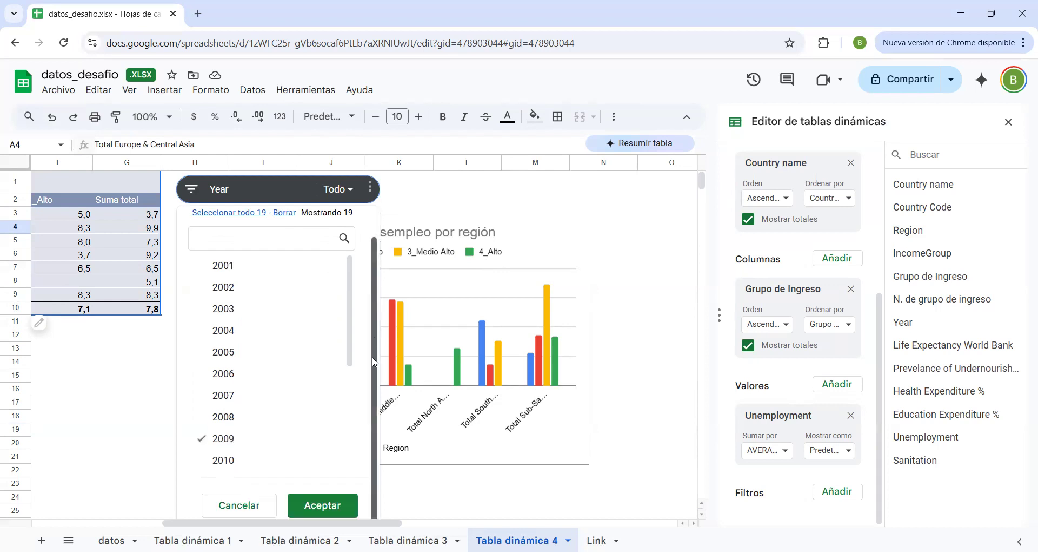
left_click(323, 506)
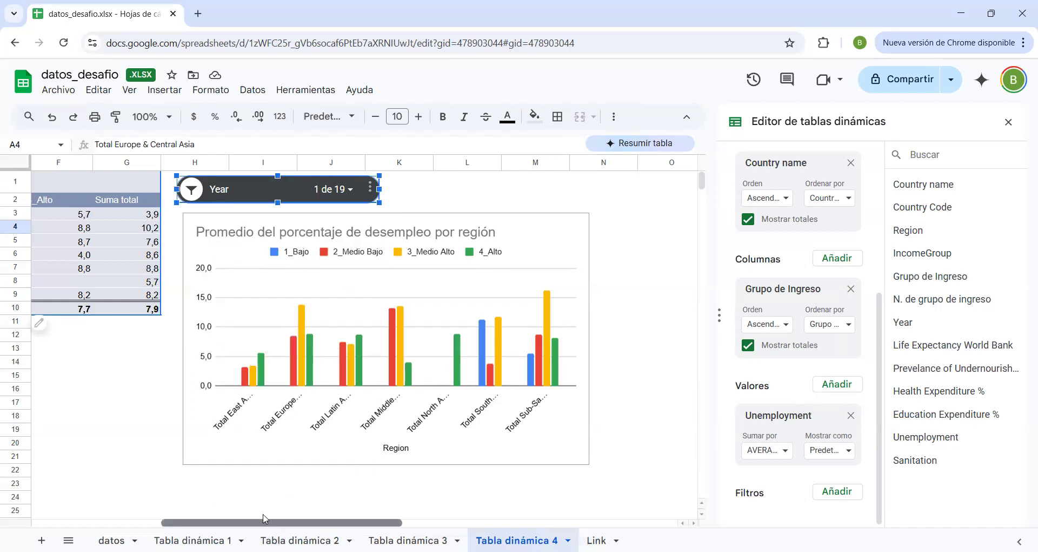
Check the 2009 unemployment of individual East Asia & Pacific countries in the pivot table, and collapse the region again
left_click_drag(263, 518, 132, 502)
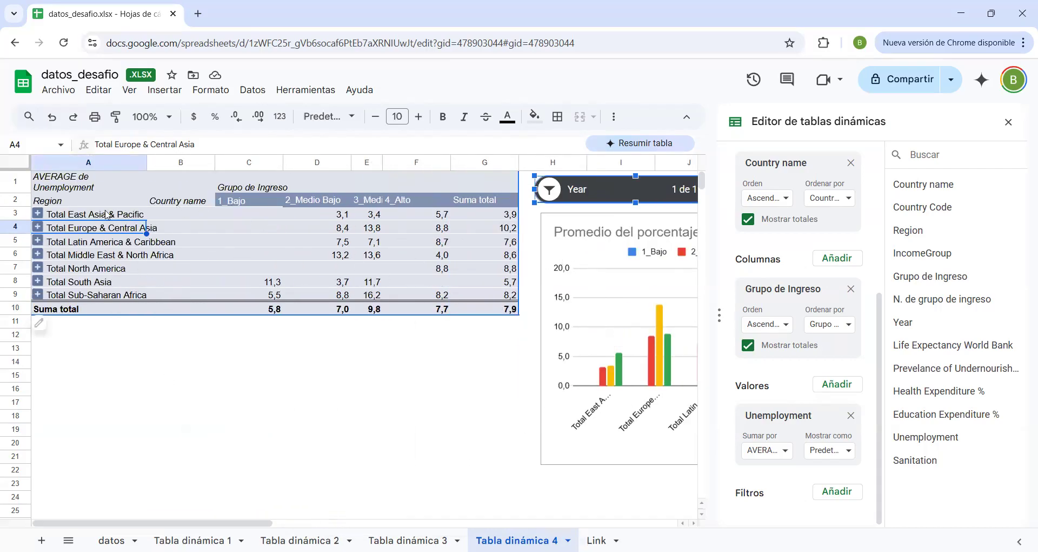
left_click(38, 214)
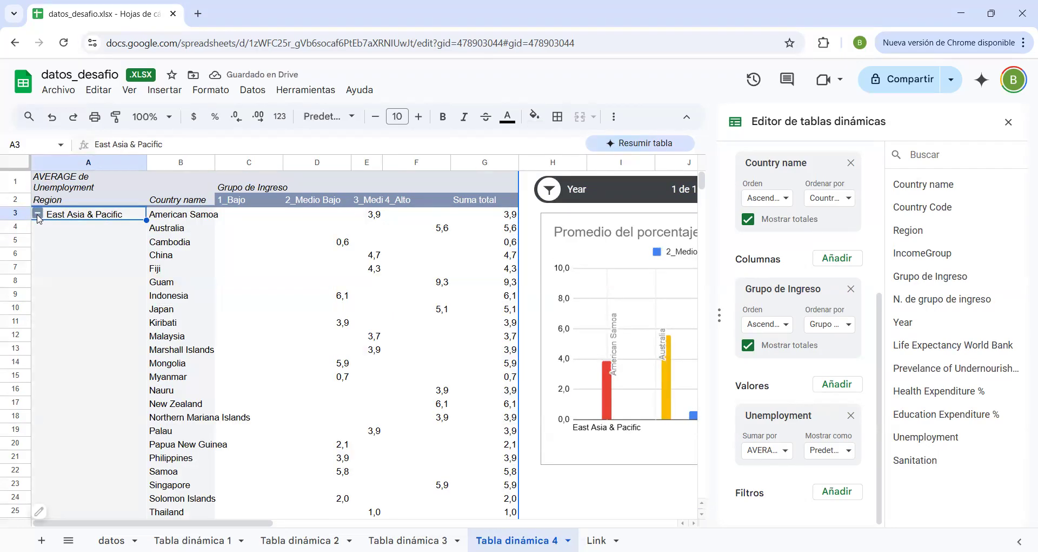
left_click(38, 214)
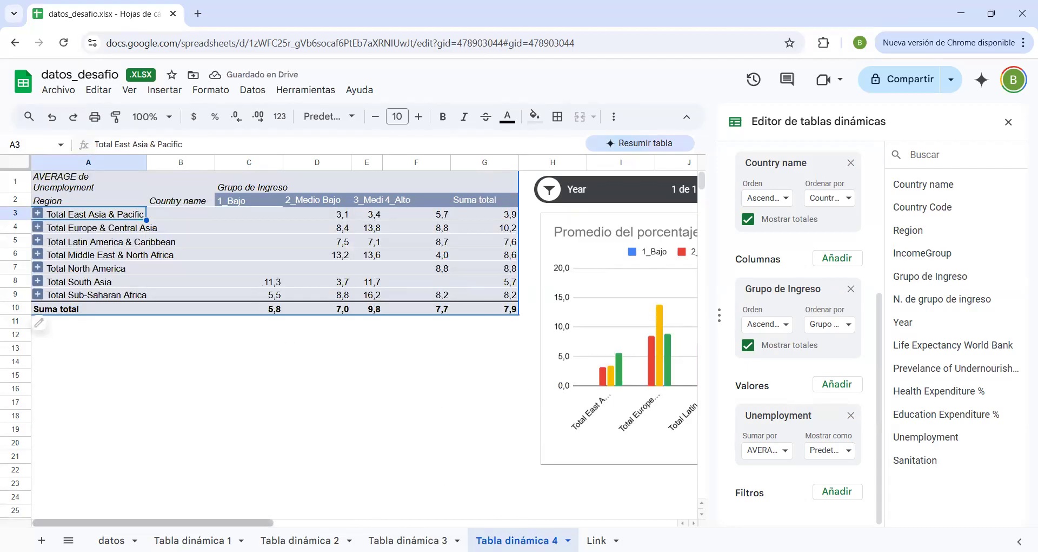
Examine the 2009 unemployment chart, the Year filter control's list of values and the pivot table's fields in the editor
left_click_drag(234, 523, 364, 515)
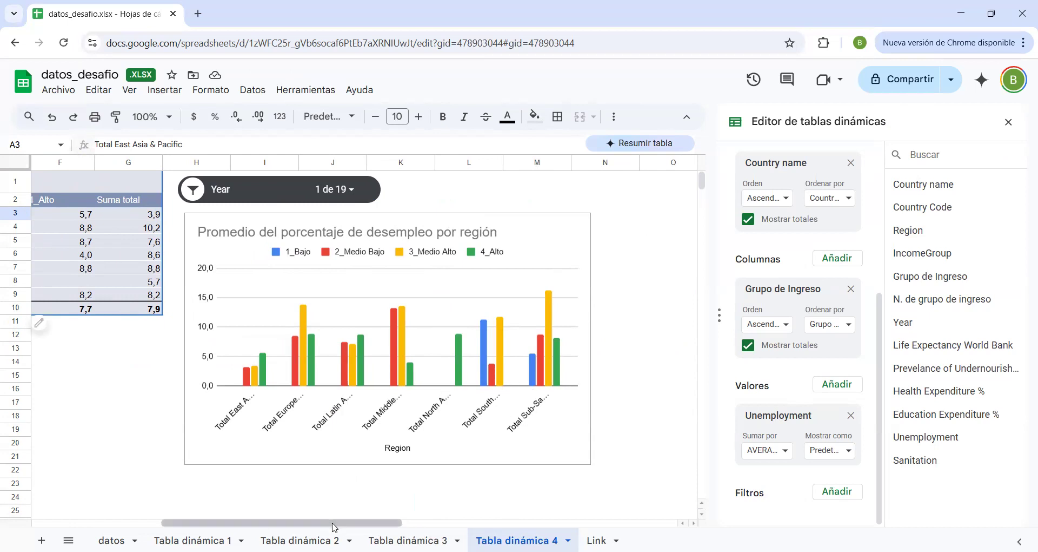
left_click_drag(334, 527, 149, 492)
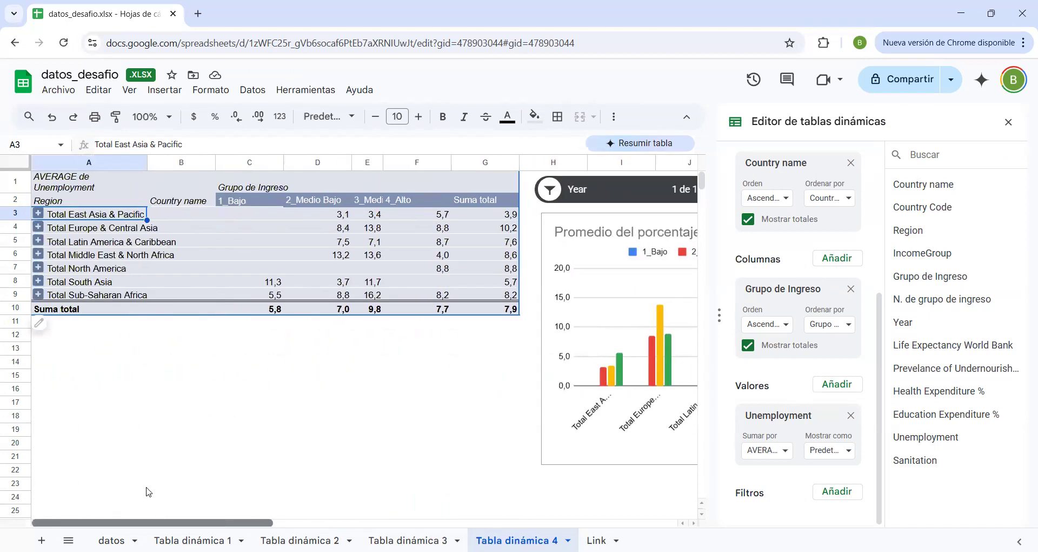
left_click_drag(880, 293, 880, 269)
left_click(614, 194)
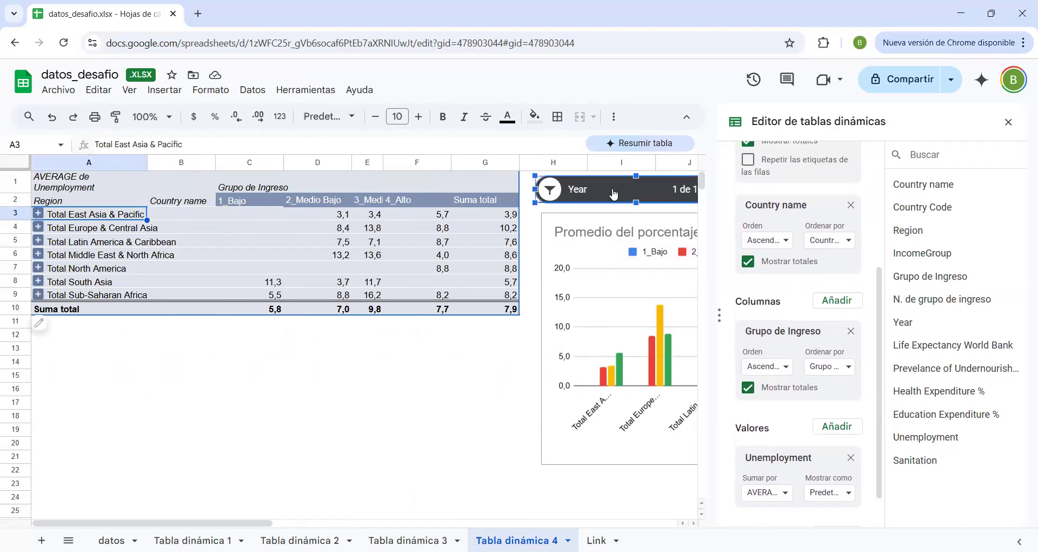
left_click(551, 191)
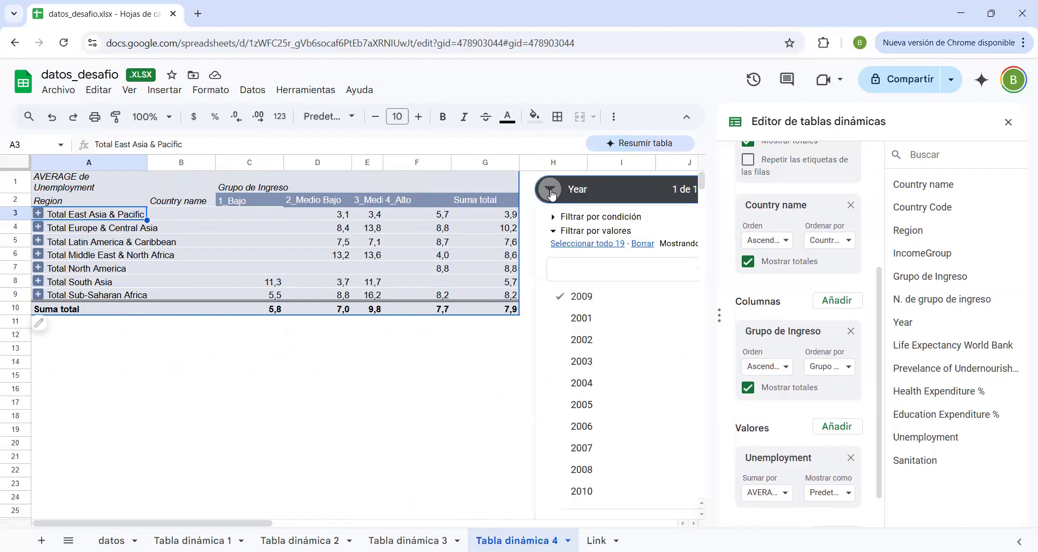
left_click(552, 193)
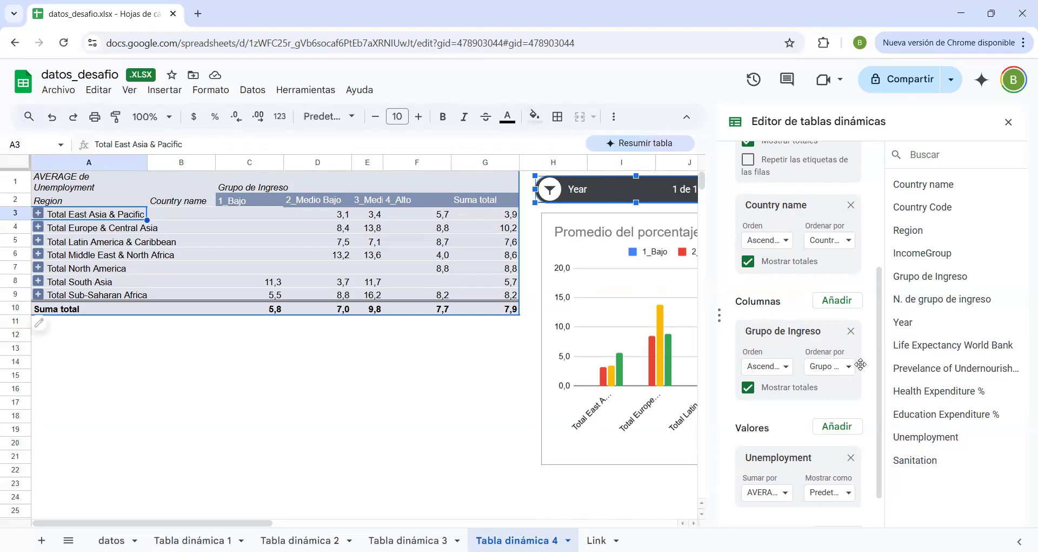
left_click_drag(882, 308, 881, 336)
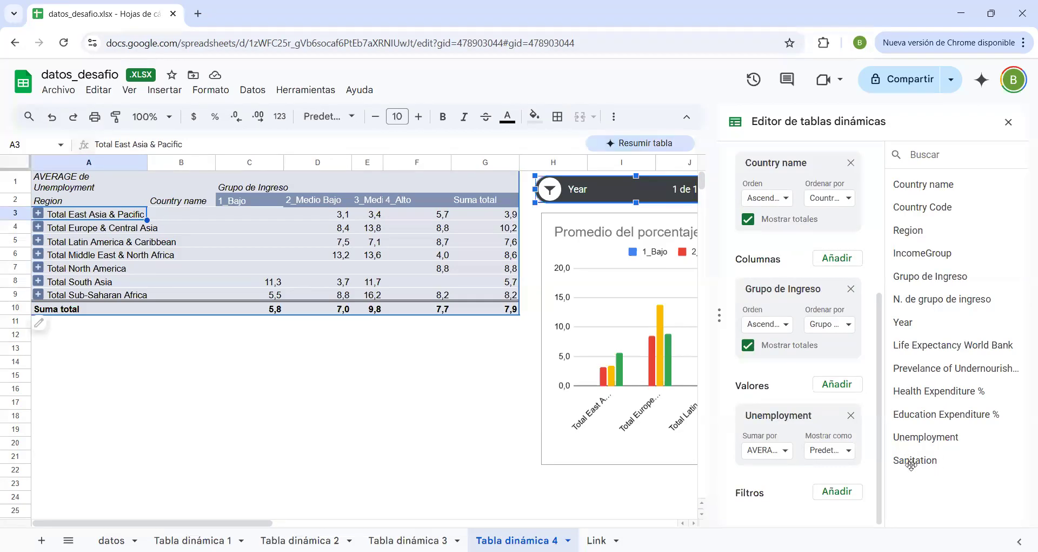